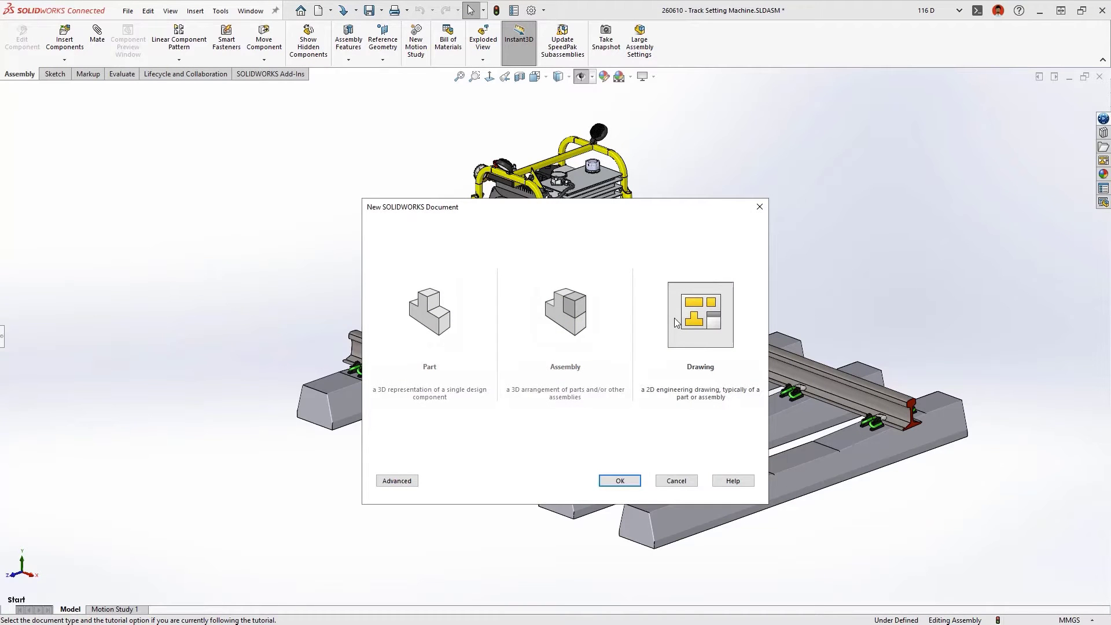
Create a drawing of the track setting machine assembly with an isometric view at a 1:12 sheet scale.
{"action": "left_click", "coordinate": [606, 479]}
{"action": "left_click", "coordinate": [93, 308]}
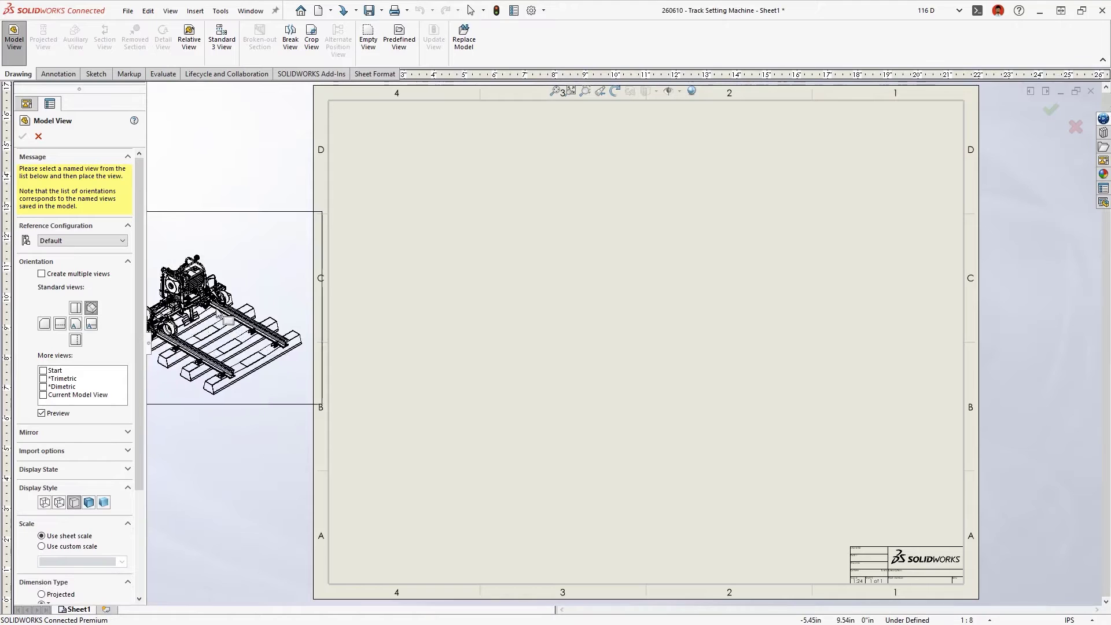
{"action": "left_click", "coordinate": [636, 389]}
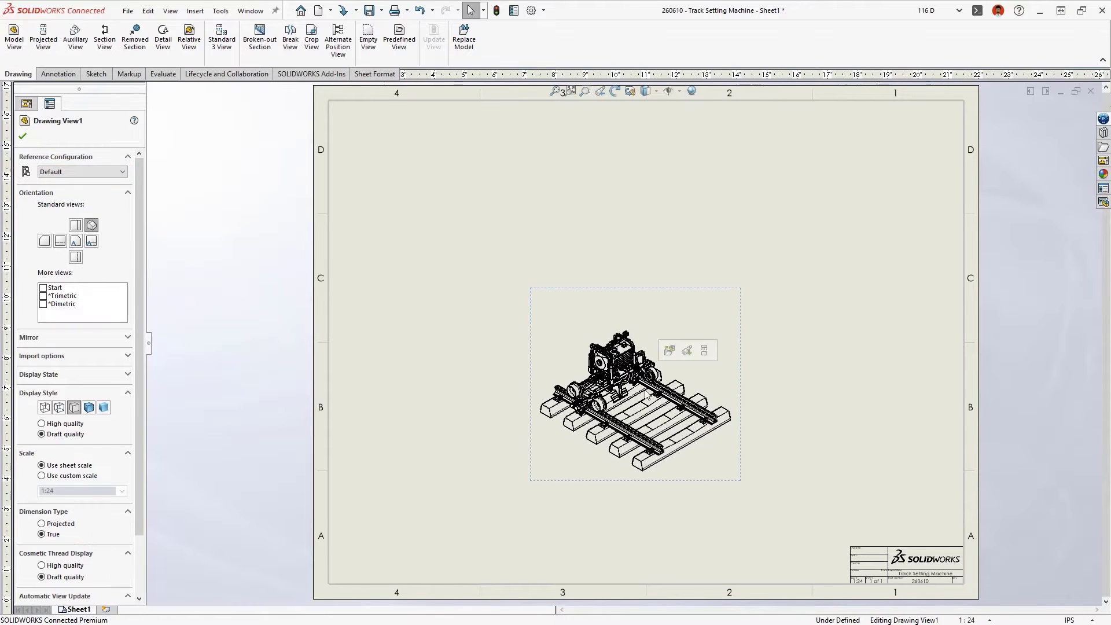
{"action": "left_click", "coordinate": [989, 621]}
{"action": "left_click", "coordinate": [986, 391]}
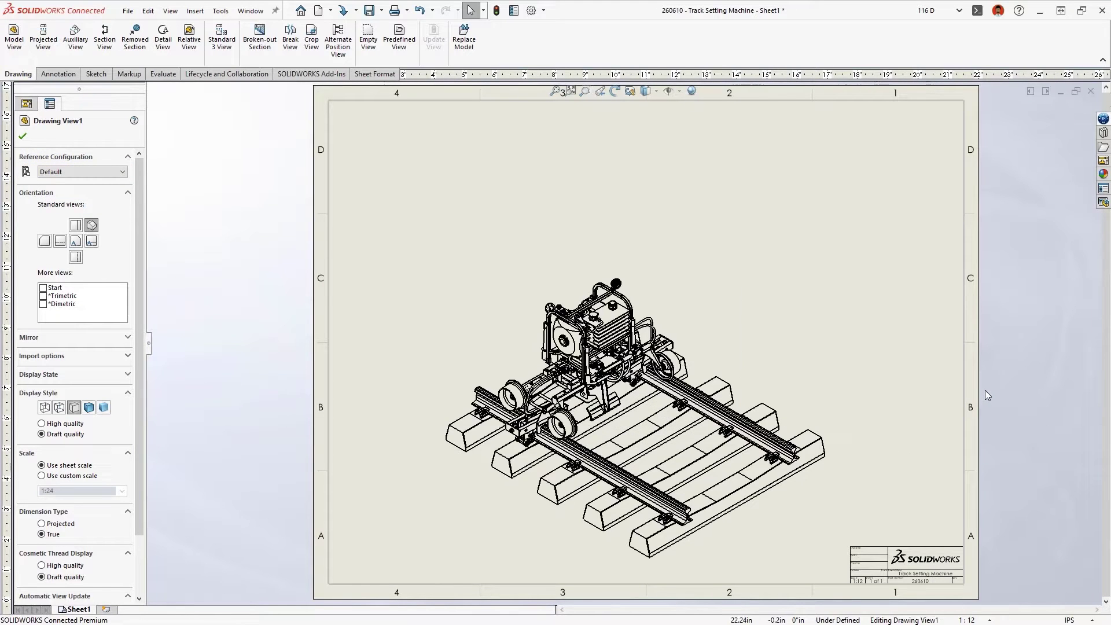
Insert a top-level bill of materials for the view, attached to the anchor point, and auto-balloon the view.
{"action": "key", "text": "s"}
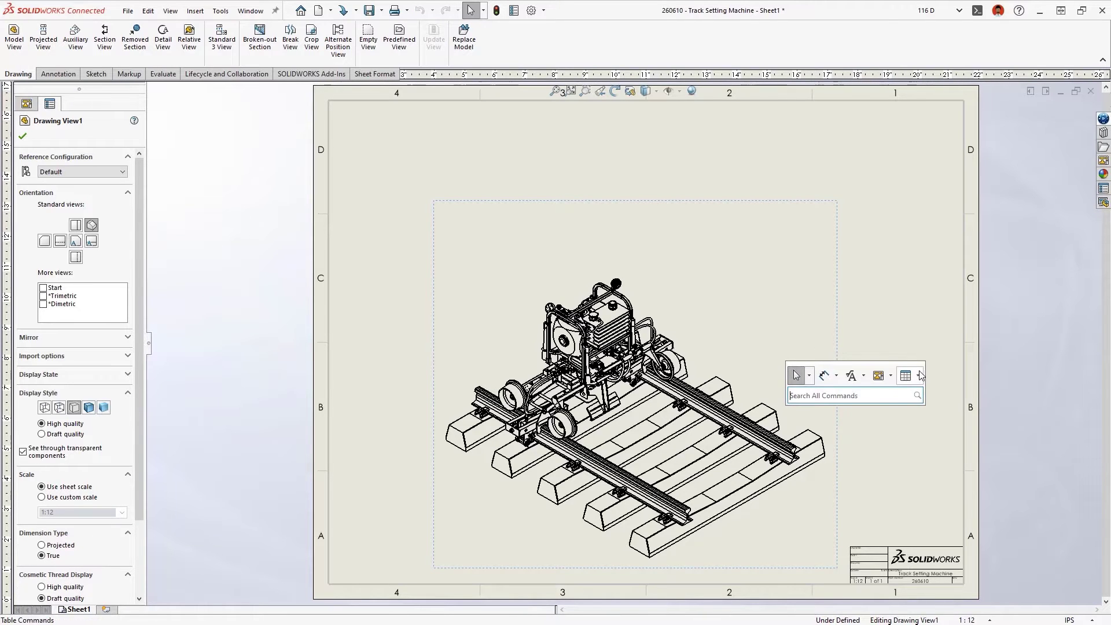
{"action": "left_click", "coordinate": [920, 375]}
{"action": "left_click", "coordinate": [912, 423]}
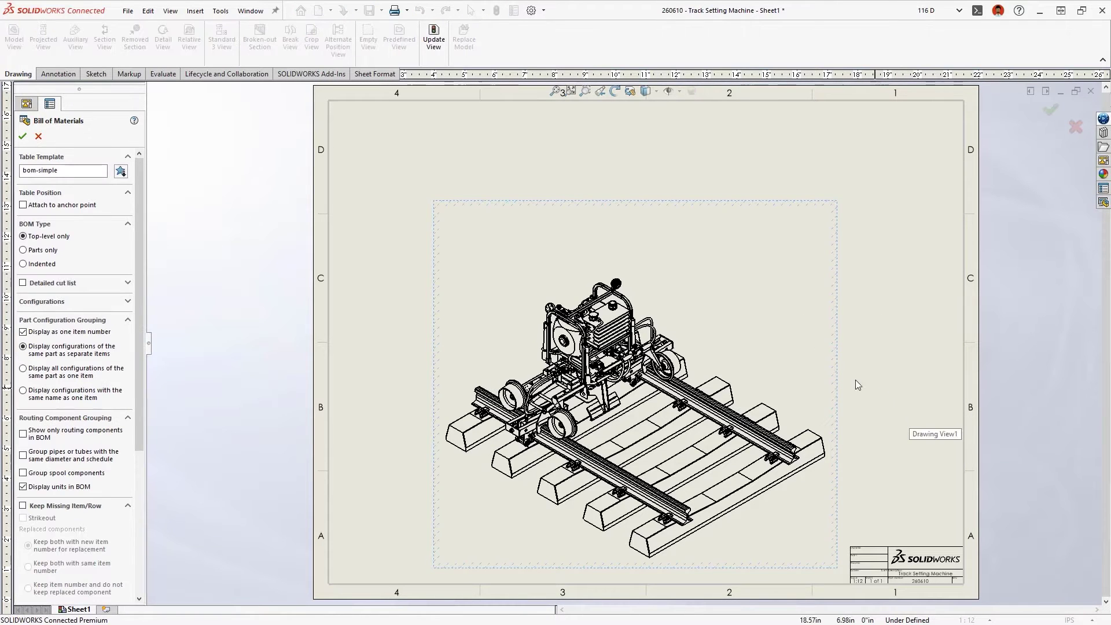
{"action": "left_click", "coordinate": [22, 137]}
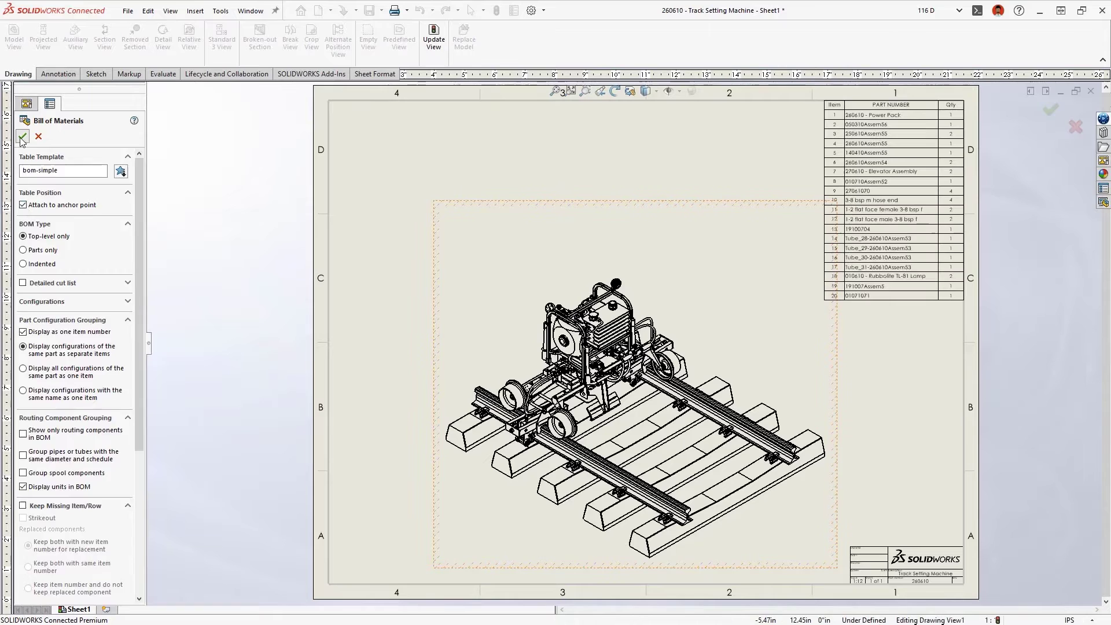
{"action": "right_click_drag", "start_coordinate": [397, 309], "coordinate": [463, 314]}
{"action": "key", "text": "Return"}
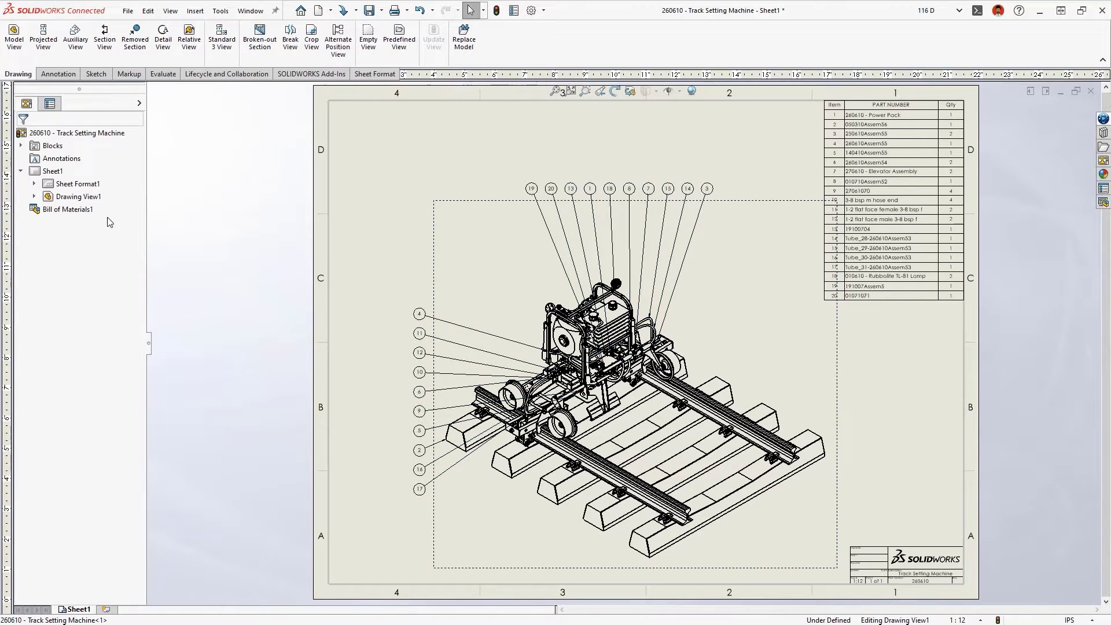
Expand the view's assembly components in the tree and open the drawing of the 260610 - Power Pack component.
{"action": "left_click", "coordinate": [33, 197]}
{"action": "left_click", "coordinate": [47, 209]}
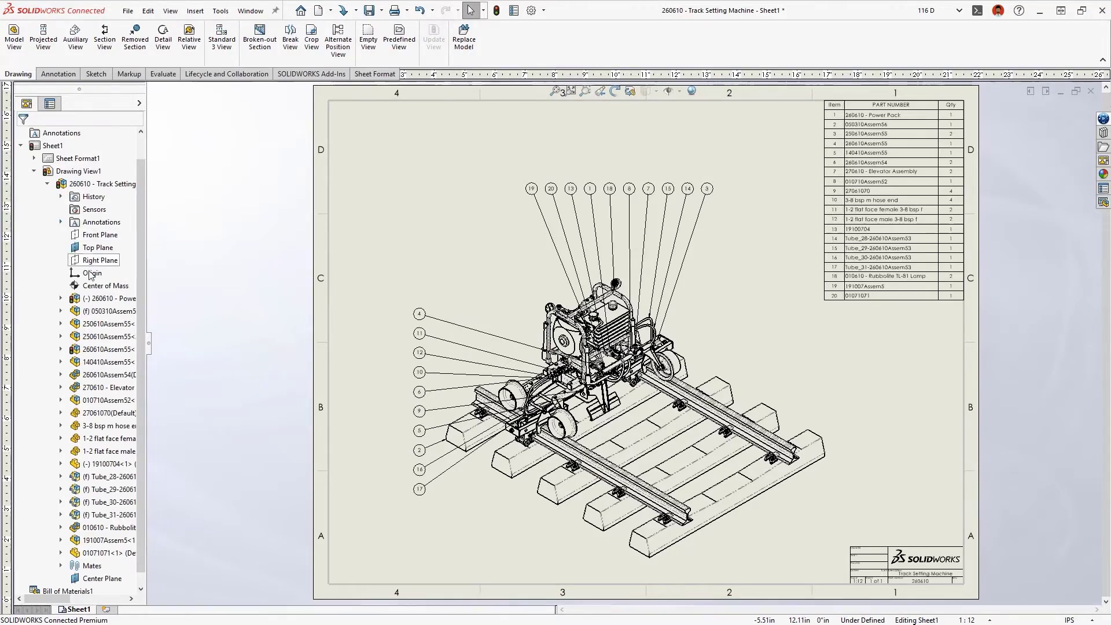
{"action": "right_click", "coordinate": [91, 297]}
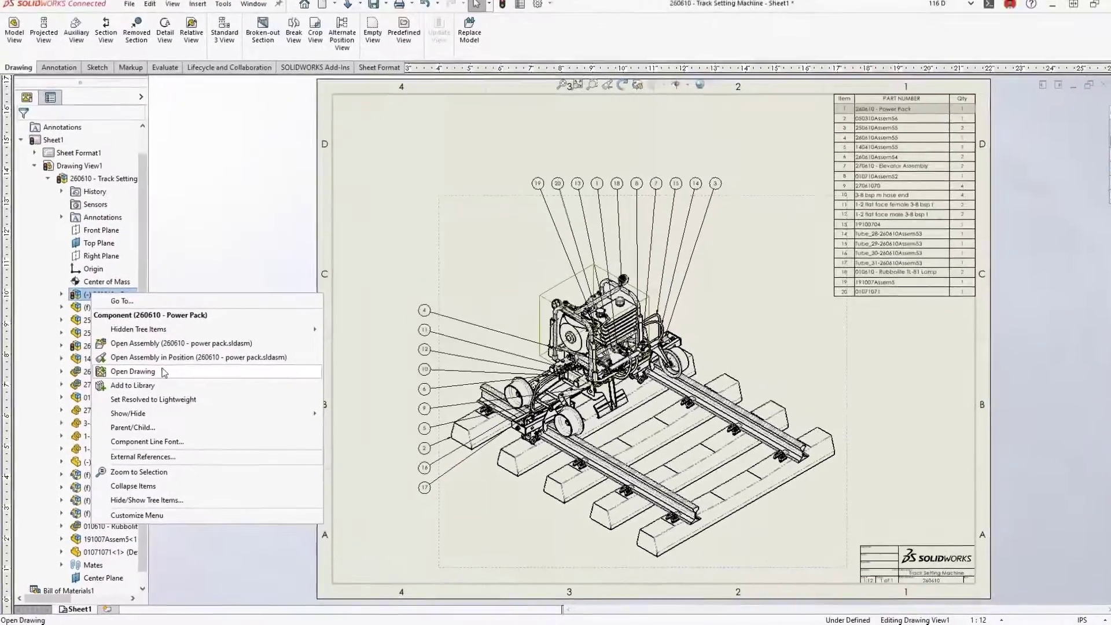
{"action": "left_click", "coordinate": [162, 372]}
Open the Power Pack Frame drawing from its bill of materials row, and the frame weldment's drawing from the shaded view.
{"action": "right_click", "coordinate": [312, 152]}
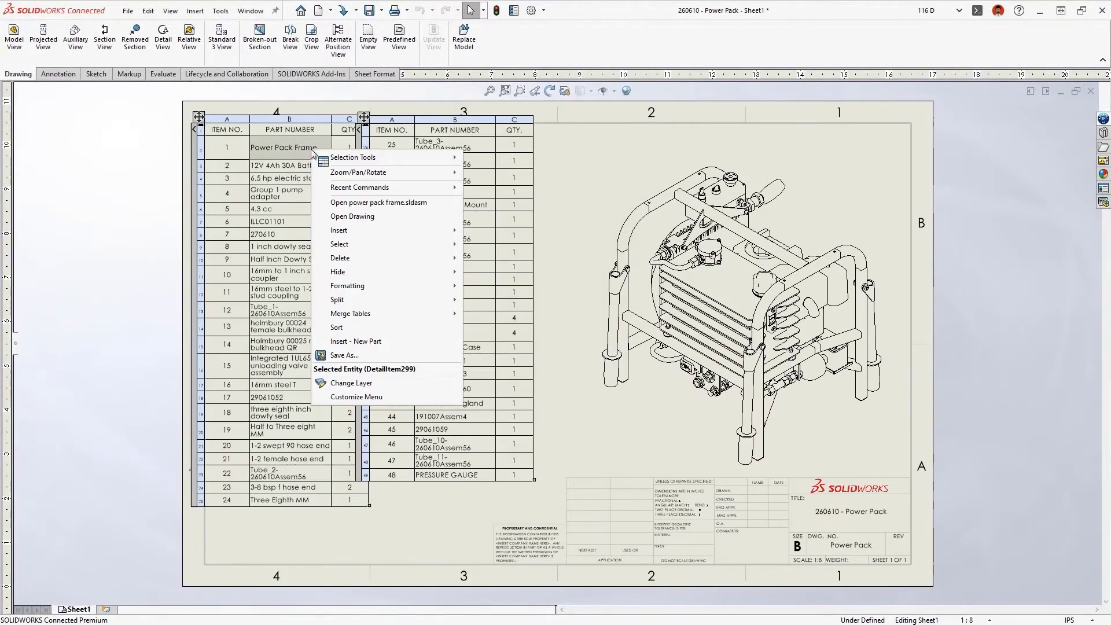
{"action": "left_click", "coordinate": [322, 217]}
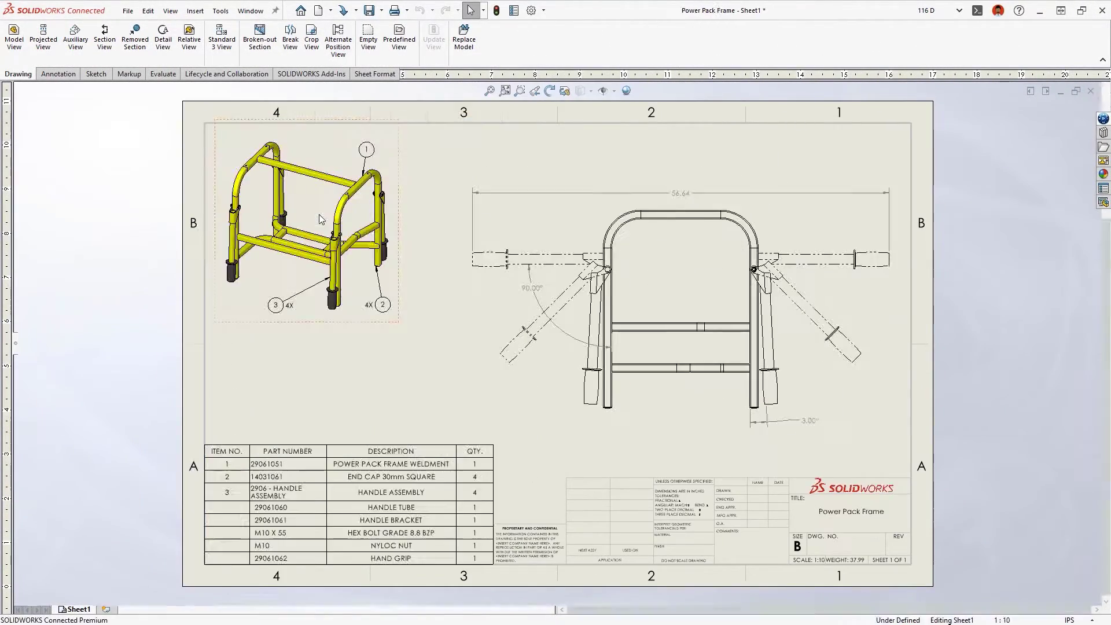
{"action": "left_click", "coordinate": [322, 177]}
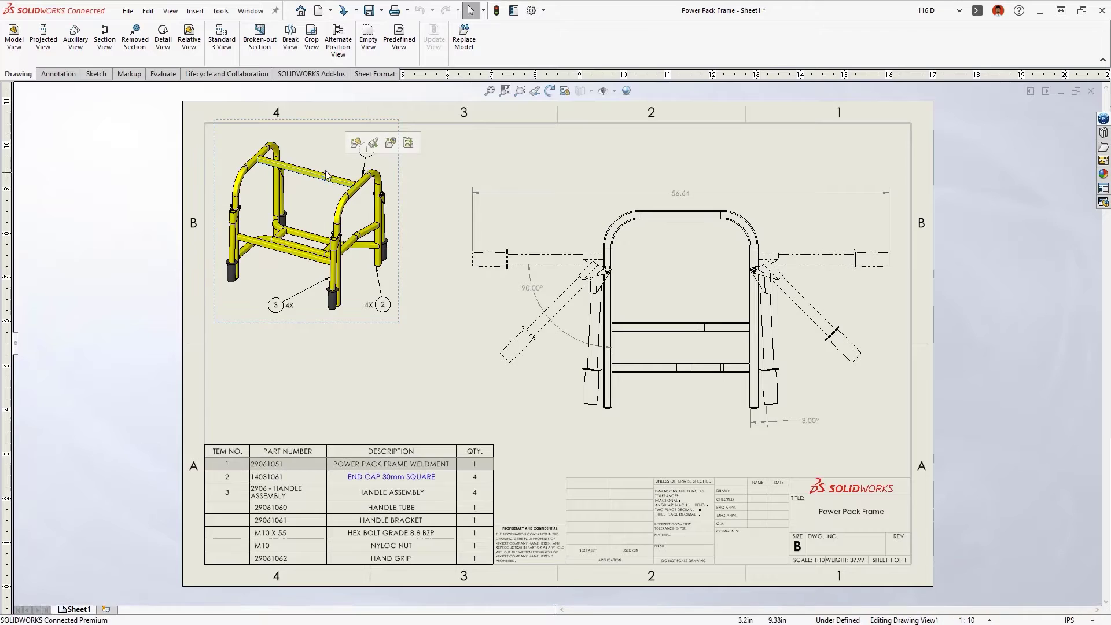
{"action": "left_click", "coordinate": [408, 144]}
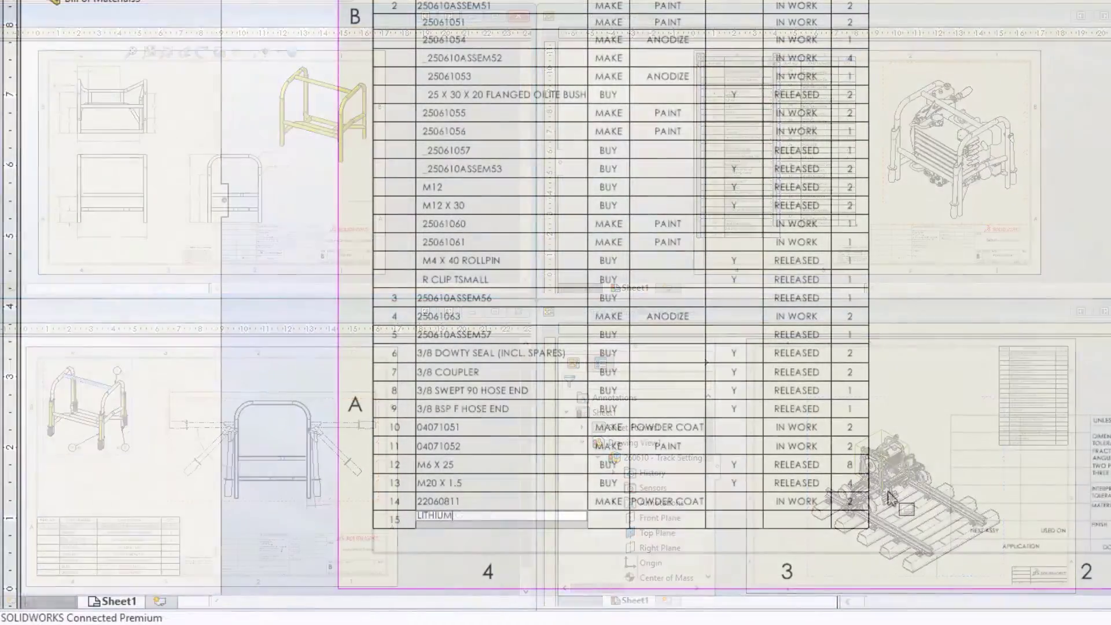
Complete the LITHIUM GREASE row of the bill of materials with source BUY, maturity RELEASED and quantity 1.
{"action": "key", "text": "Tab"}
{"action": "type", "text": "BUY"}
{"action": "key", "text": "Tab"}
{"action": "key", "text": "Tab"}
{"action": "key", "text": "Tab"}
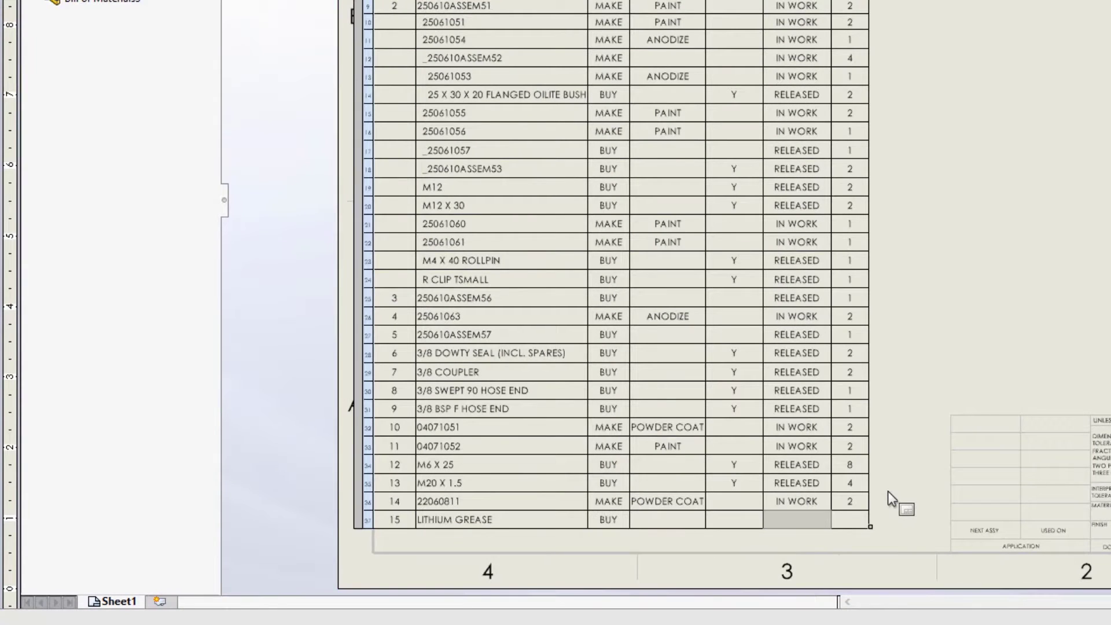
{"action": "type", "text": "RELEASED"}
{"action": "key", "text": "Tab"}
{"action": "type", "text": "1"}
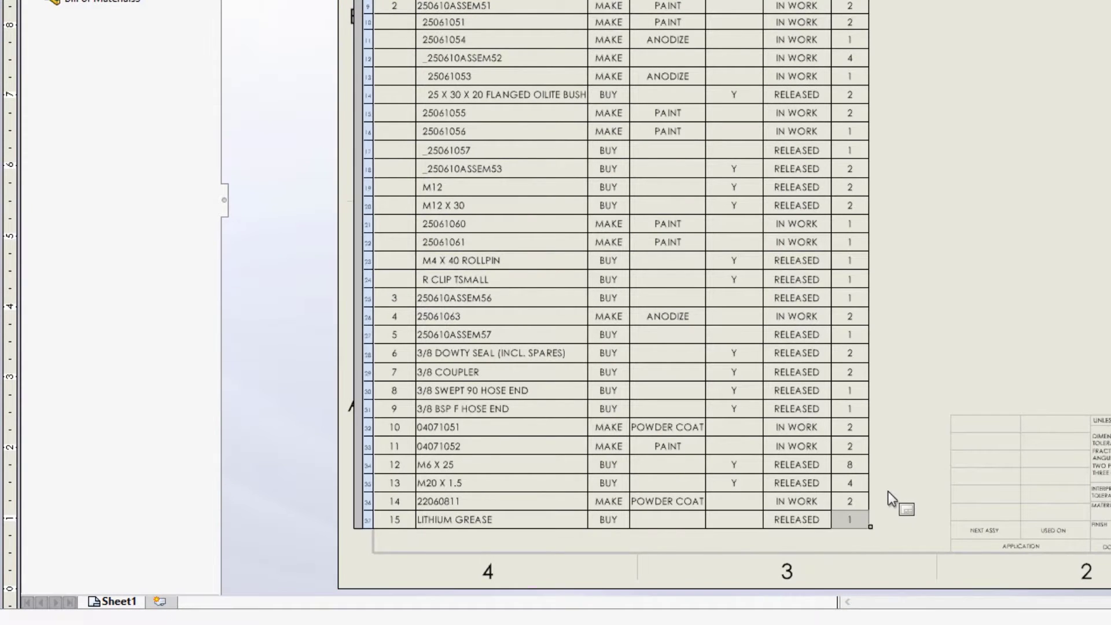
Override the quantity of the 3/8 DOWTY SEAL row in the bill of materials with 4.
{"action": "double_click", "coordinate": [853, 356]}
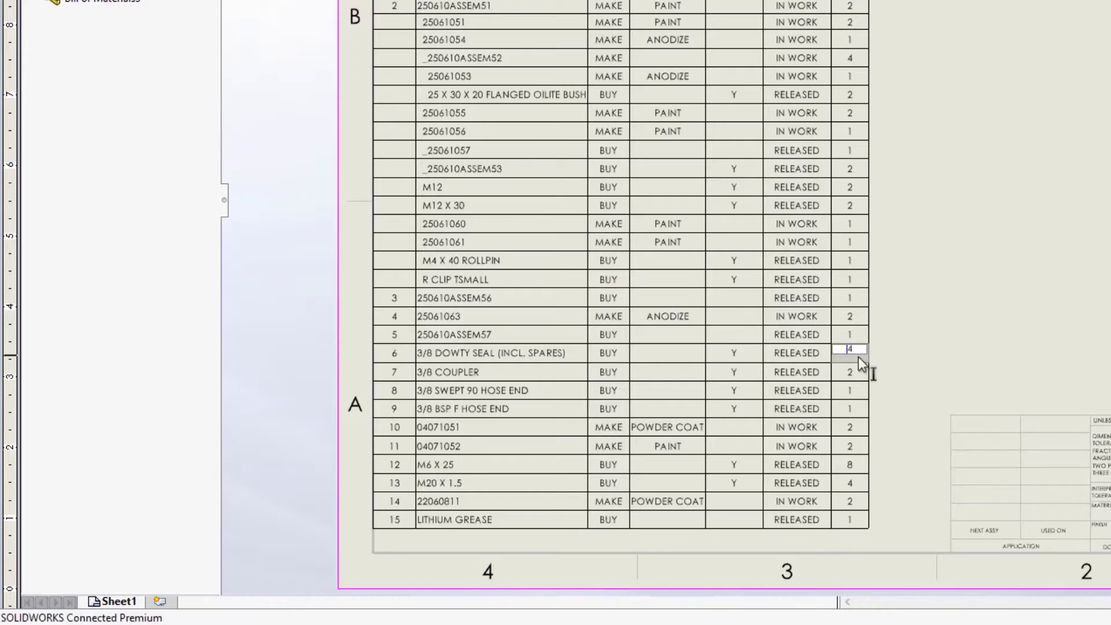
{"action": "type", "text": "4"}
{"action": "key", "text": "Return"}
{"action": "left_click", "coordinate": [906, 352]}
{"action": "left_click", "coordinate": [868, 351]}
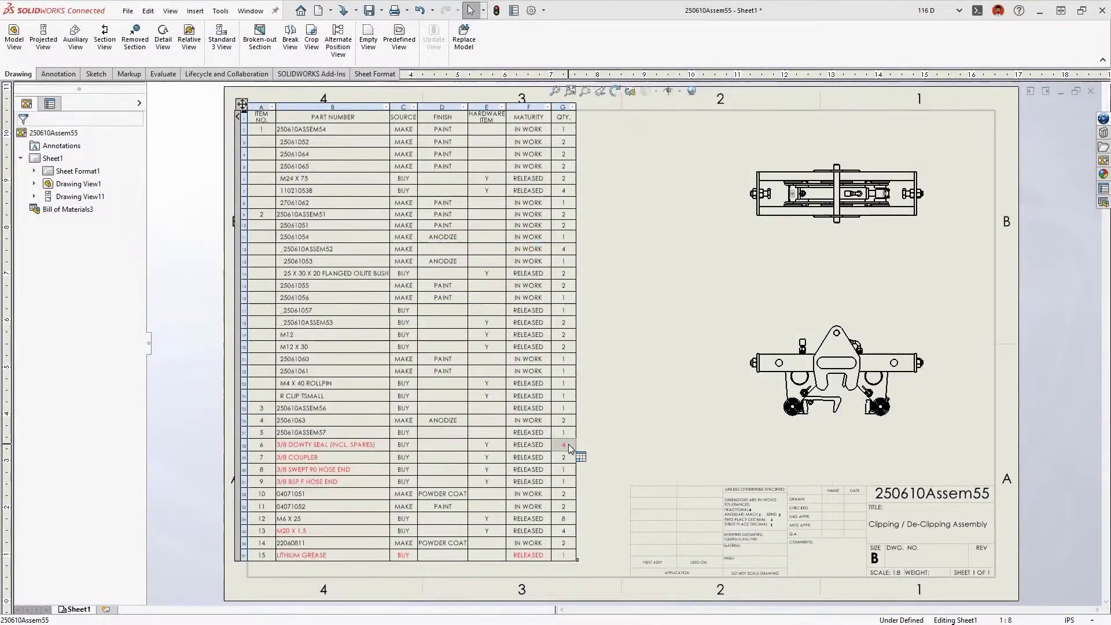
Restore the original quantity value of the 3/8 DOWTY SEAL row.
{"action": "right_click", "coordinate": [566, 444]}
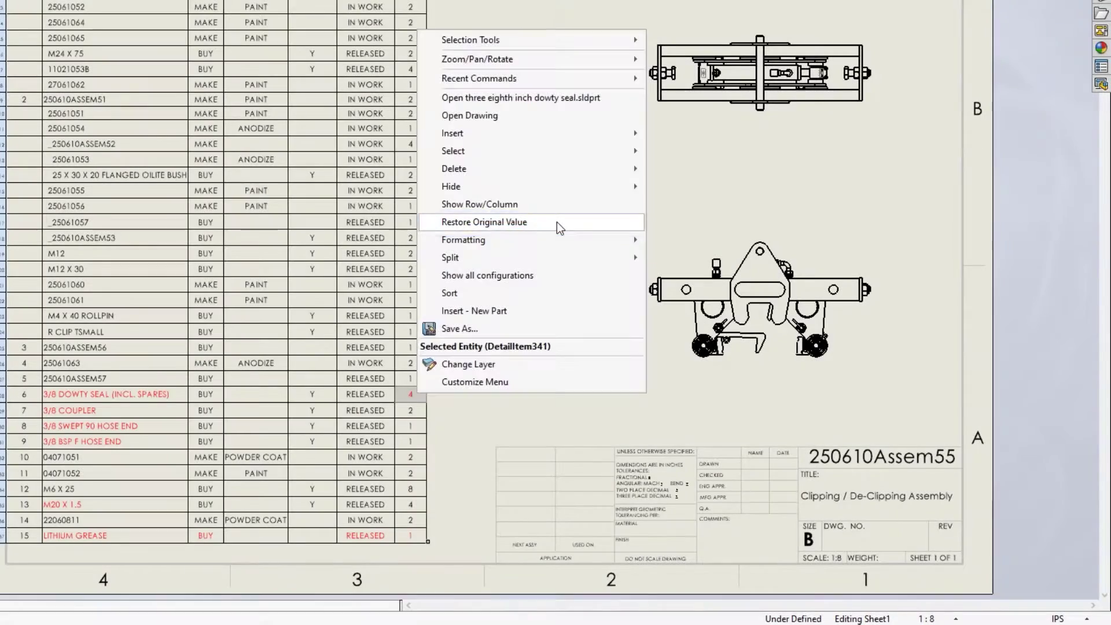
{"action": "left_click", "coordinate": [557, 222]}
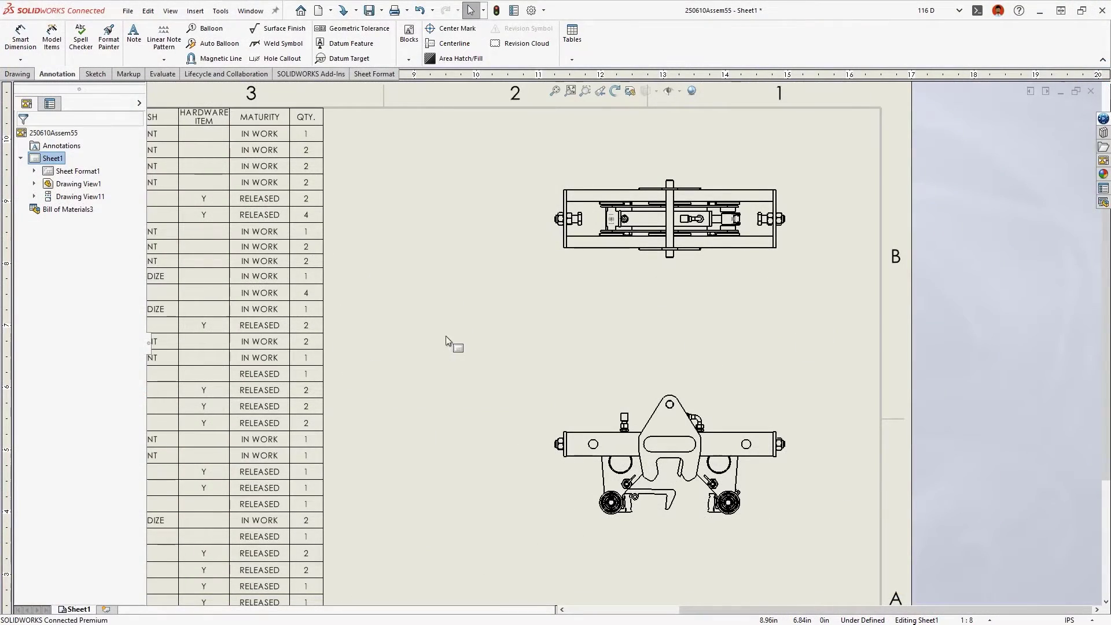
Auto-balloon both views of the clipping assembly with quantities shown on the balloons.
{"action": "right_click_drag", "start_coordinate": [445, 335], "coordinate": [455, 336]}
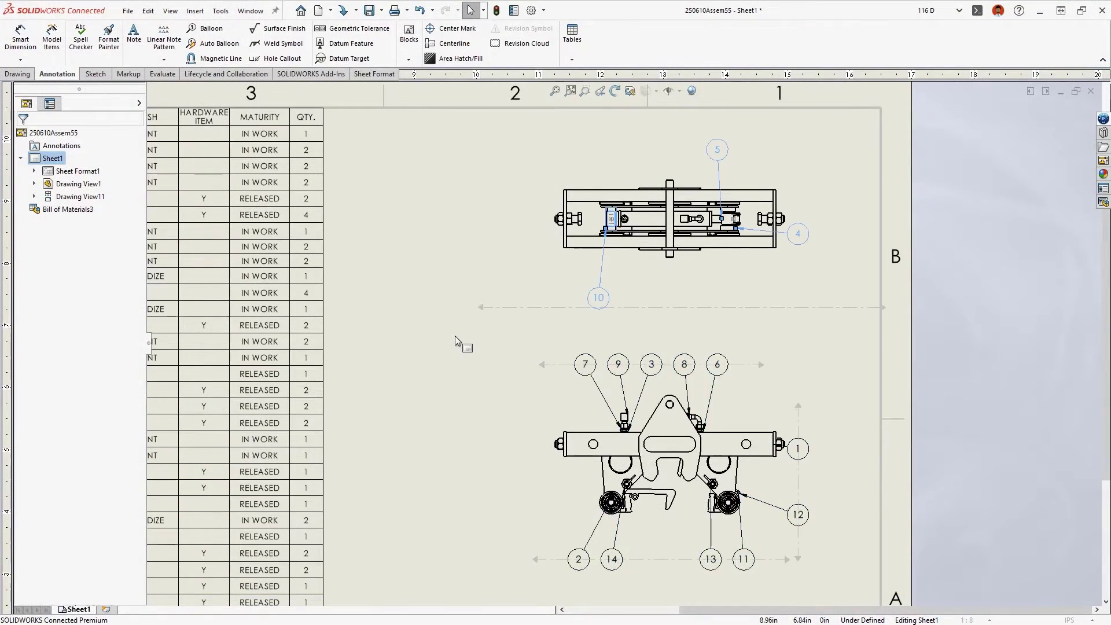
{"action": "left_click", "coordinate": [23, 412]}
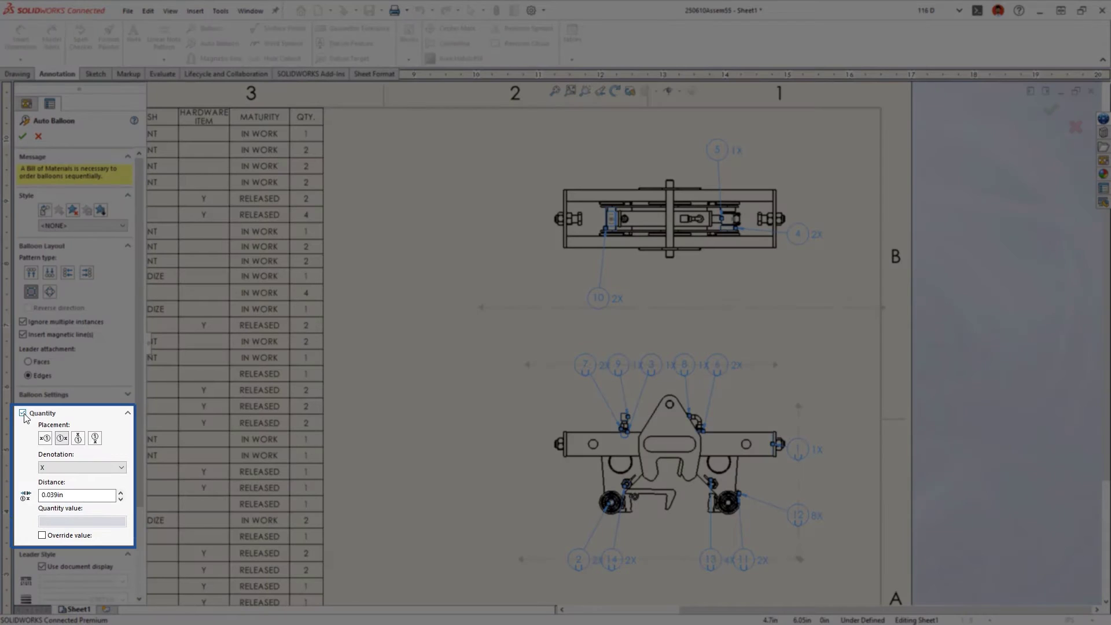
{"action": "key", "text": "Return"}
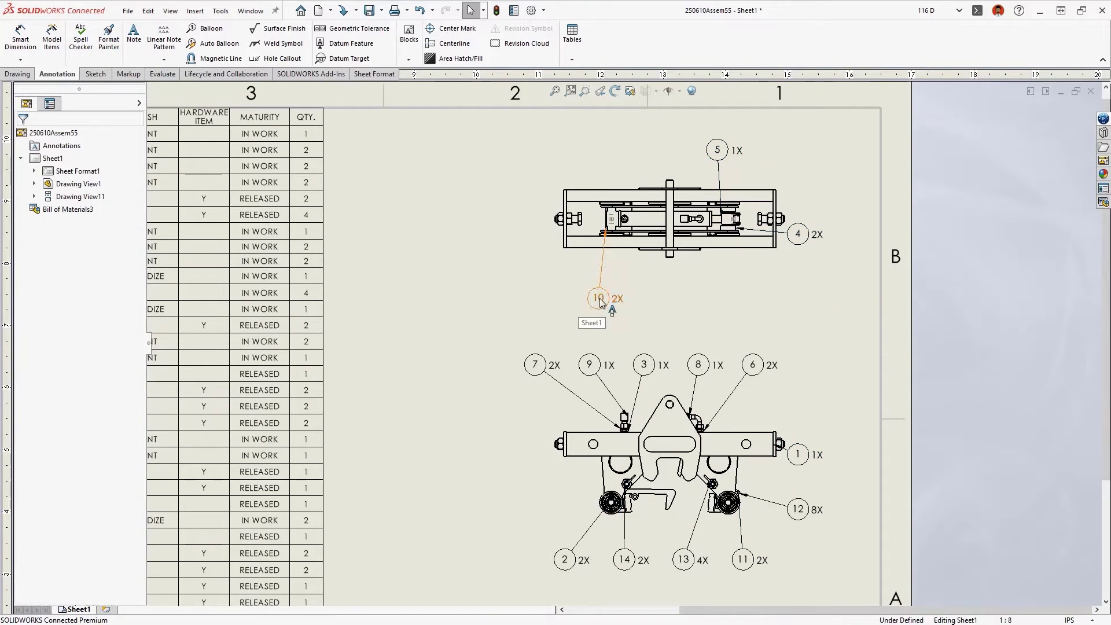
Attach balloons 10, 5 and 4 to the magnetic line below the upper view and lengthen the lowest magnetic line at both ends.
{"action": "left_click_drag", "start_coordinate": [600, 300], "coordinate": [605, 309]}
{"action": "left_click_drag", "start_coordinate": [719, 151], "coordinate": [730, 308]}
{"action": "left_click_drag", "start_coordinate": [799, 236], "coordinate": [803, 313]}
{"action": "left_click_drag", "start_coordinate": [520, 560], "coordinate": [460, 561]}
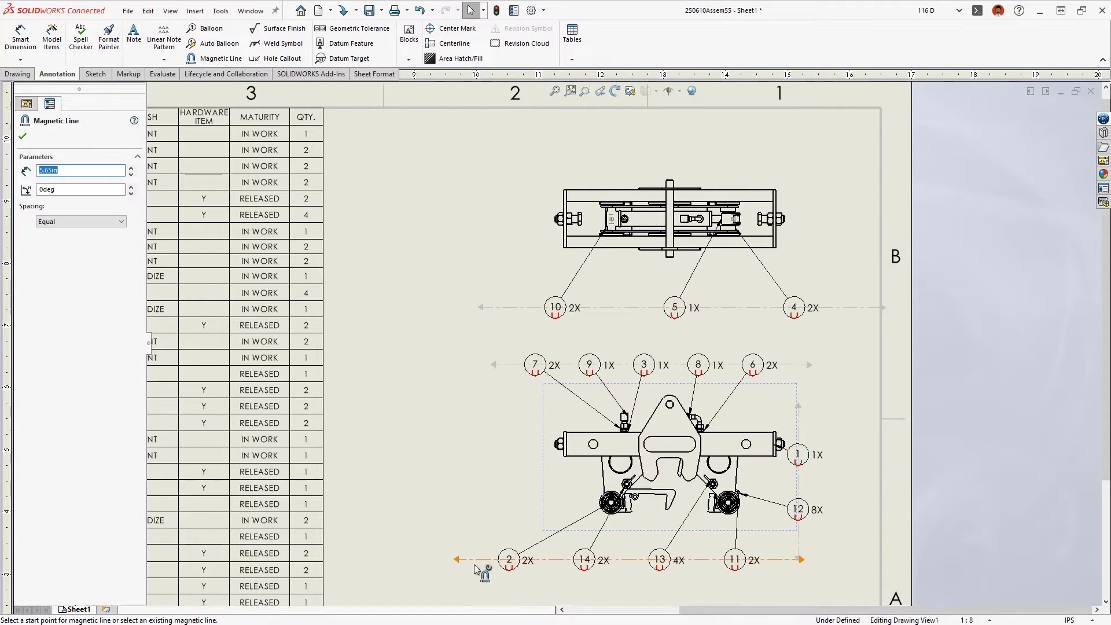
{"action": "left_click_drag", "start_coordinate": [802, 560], "coordinate": [845, 560]}
{"action": "key", "text": "Escape"}
Change the quantity denotation of all balloons to lowercase x.
{"action": "left_click_drag", "start_coordinate": [859, 588], "coordinate": [467, 287]}
{"action": "left_click", "coordinate": [126, 455]}
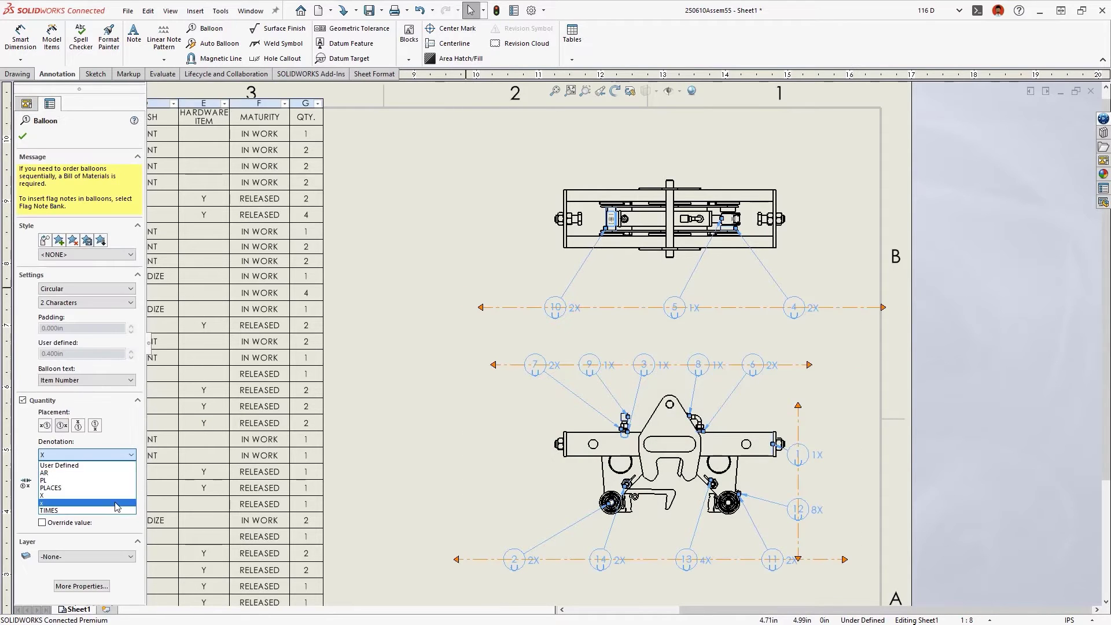
{"action": "left_click", "coordinate": [117, 503]}
Turn off the quantity on the balloons of single-quantity items 1, 3, 5, 8 and 9.
{"action": "left_click_drag", "start_coordinate": [747, 384], "coordinate": [603, 303]}
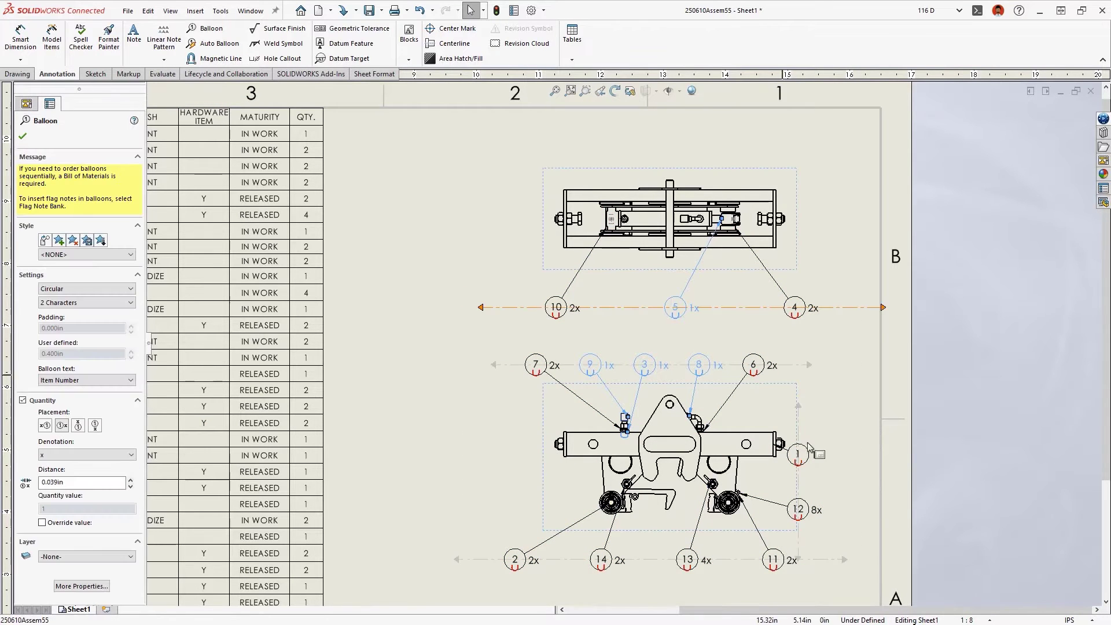
{"action": "left_click", "coordinate": [23, 400]}
{"action": "left_click", "coordinate": [407, 414]}
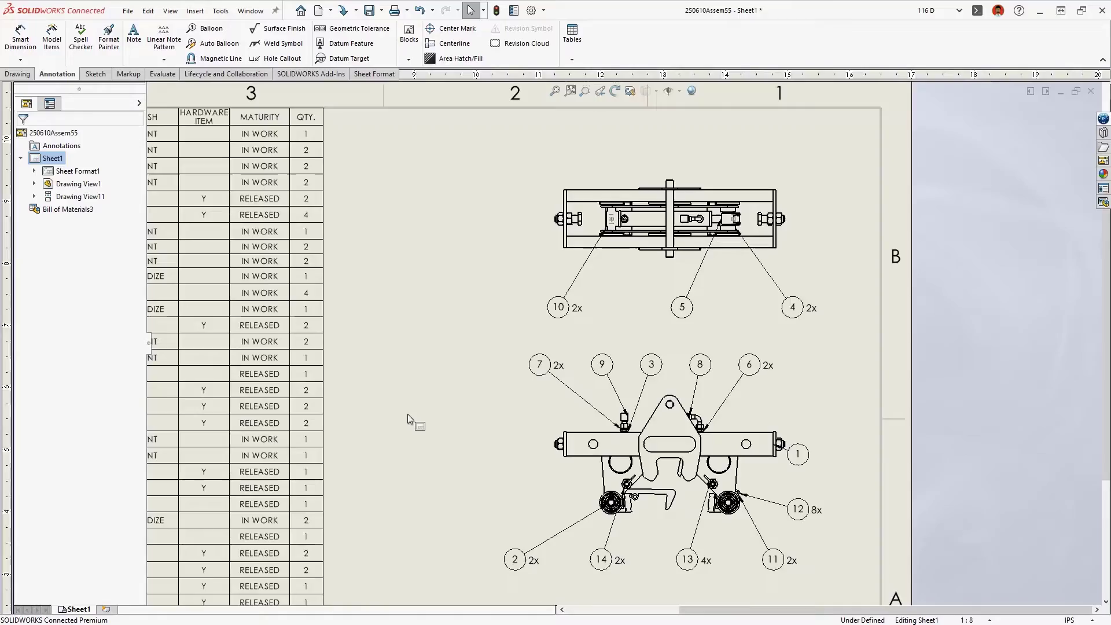
Filter the MATURITY column of the purchasing bill of materials to show only IN WORK rows.
{"action": "scroll", "coordinate": [989, 346], "scroll_direction": "down", "scroll_amount": 5}
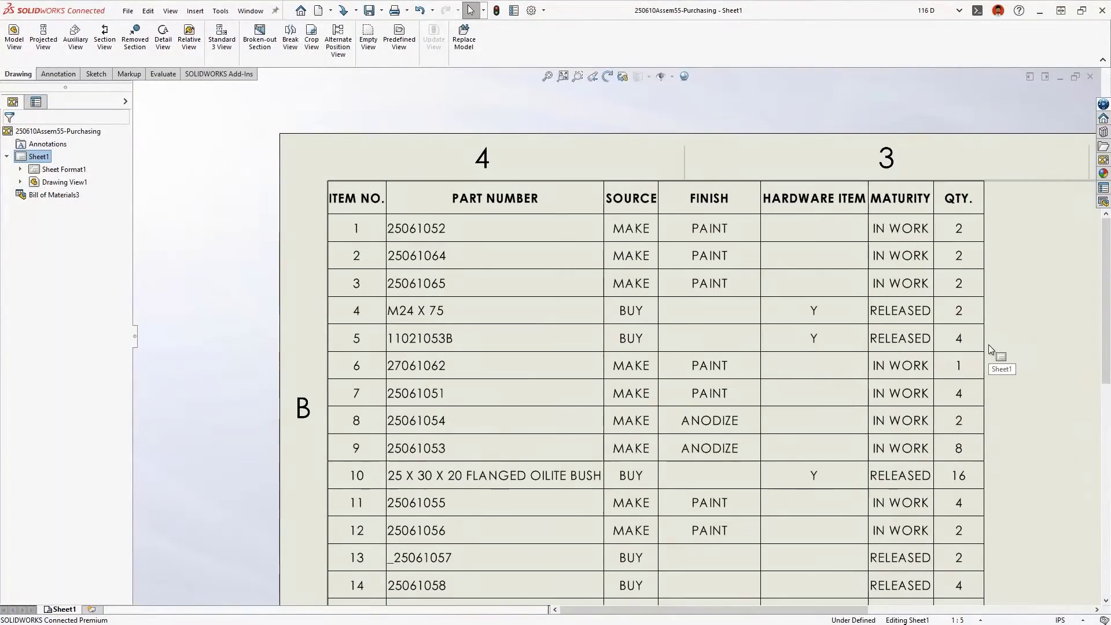
{"action": "left_click", "coordinate": [957, 228]}
{"action": "left_click", "coordinate": [925, 174]}
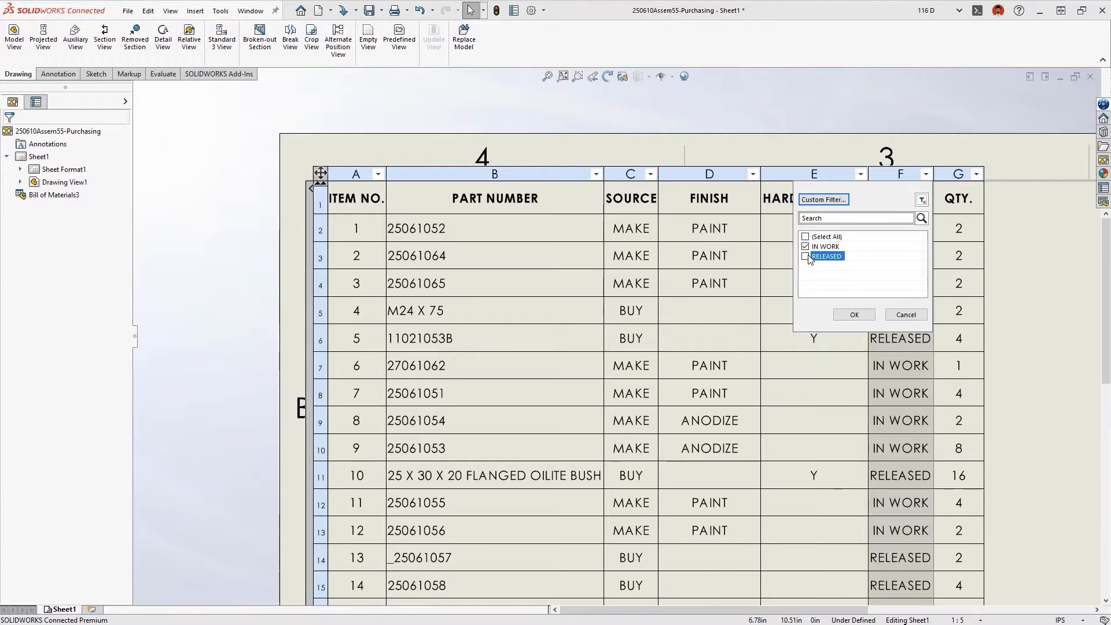
{"action": "left_click", "coordinate": [843, 315]}
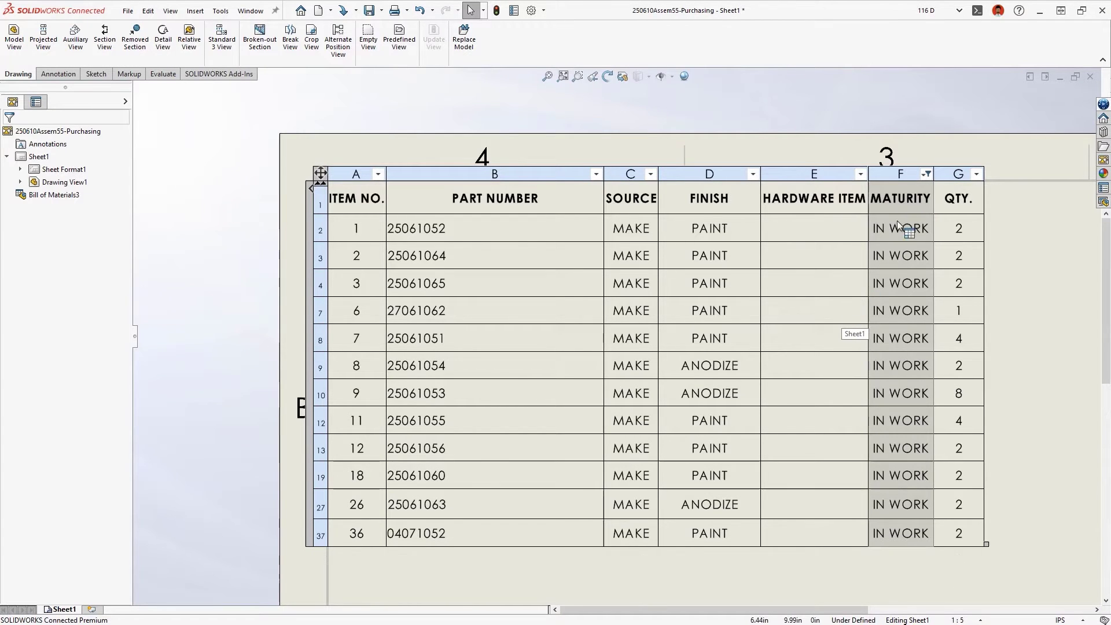
Clear the filter on the MATURITY column.
{"action": "left_click", "coordinate": [925, 173]}
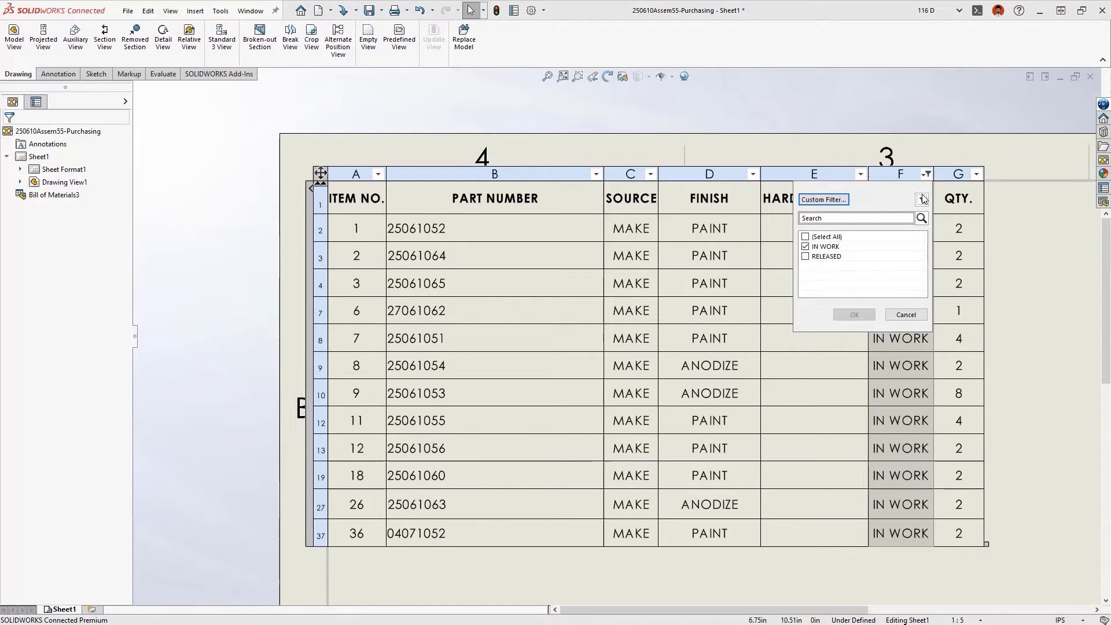
{"action": "left_click", "coordinate": [921, 200]}
{"action": "key", "text": "Escape"}
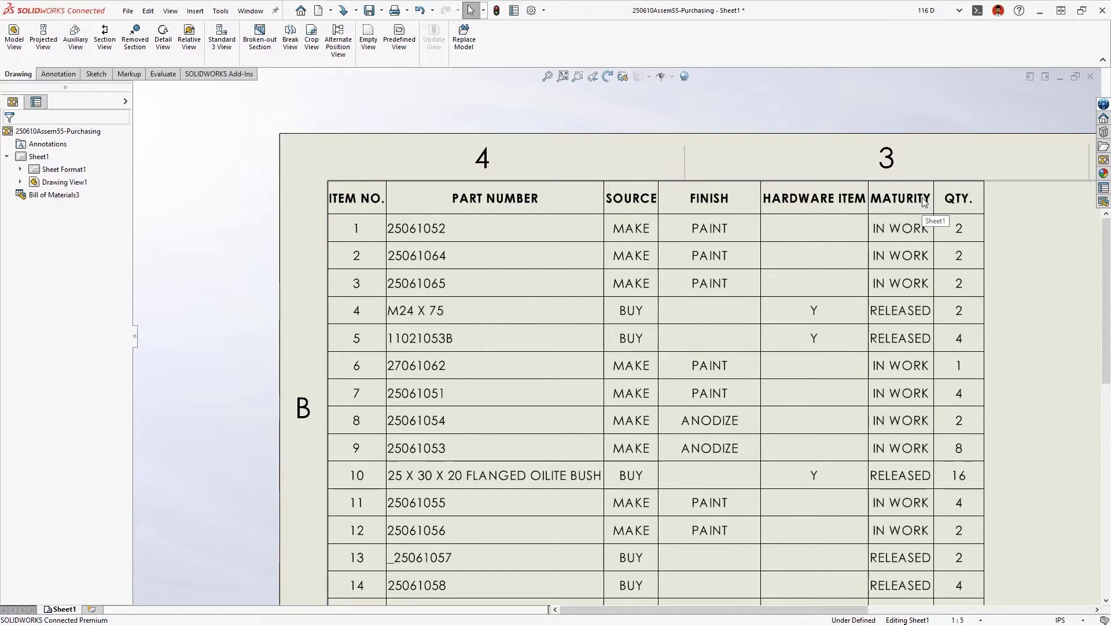
Search the PART NUMBER column's filter values for 25 and look through the matching entries.
{"action": "left_click", "coordinate": [923, 201]}
{"action": "left_click", "coordinate": [596, 173]}
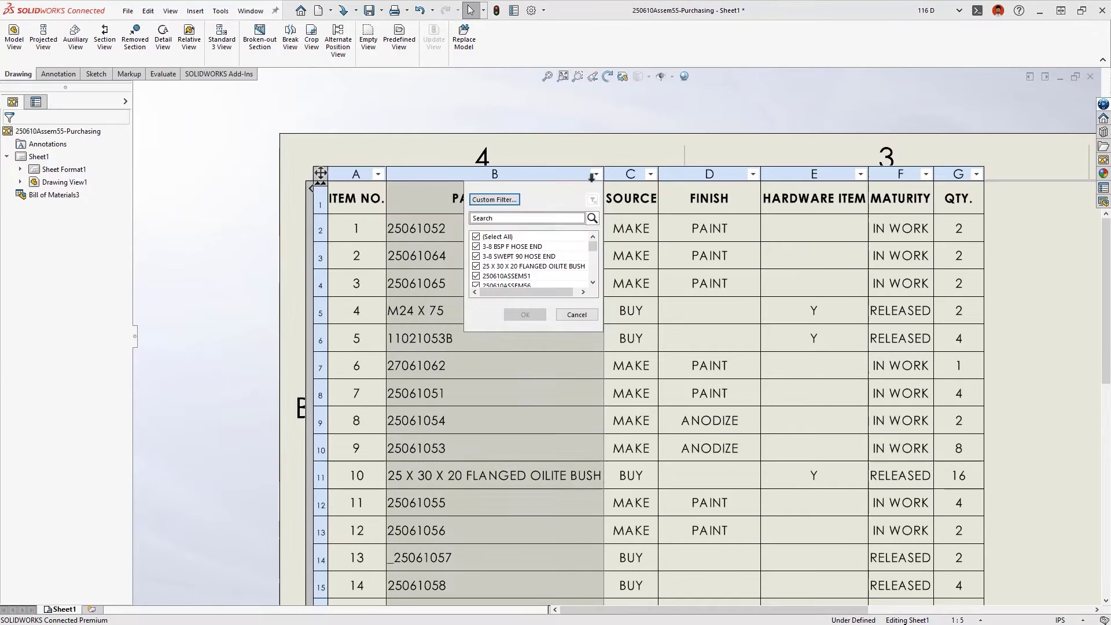
{"action": "type", "text": "25"}
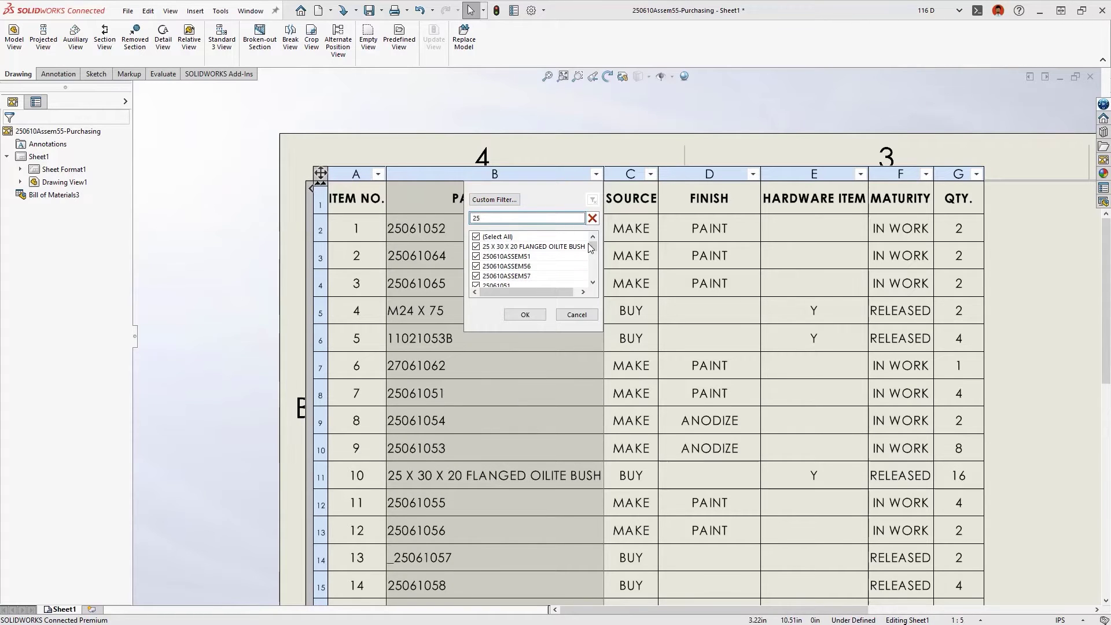
{"action": "left_click_drag", "start_coordinate": [589, 245], "coordinate": [589, 272]}
Apply a custom Begins With filter to the PART NUMBER column of the bill of materials.
{"action": "left_click", "coordinate": [494, 199]}
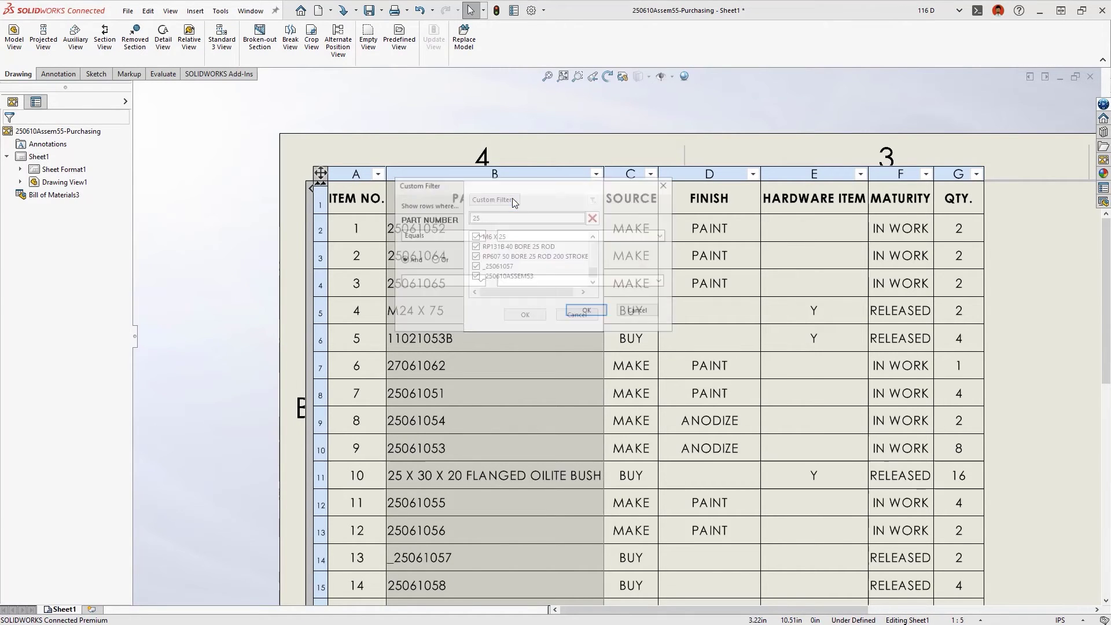
{"action": "left_click", "coordinate": [479, 235]}
{"action": "left_click", "coordinate": [440, 283]}
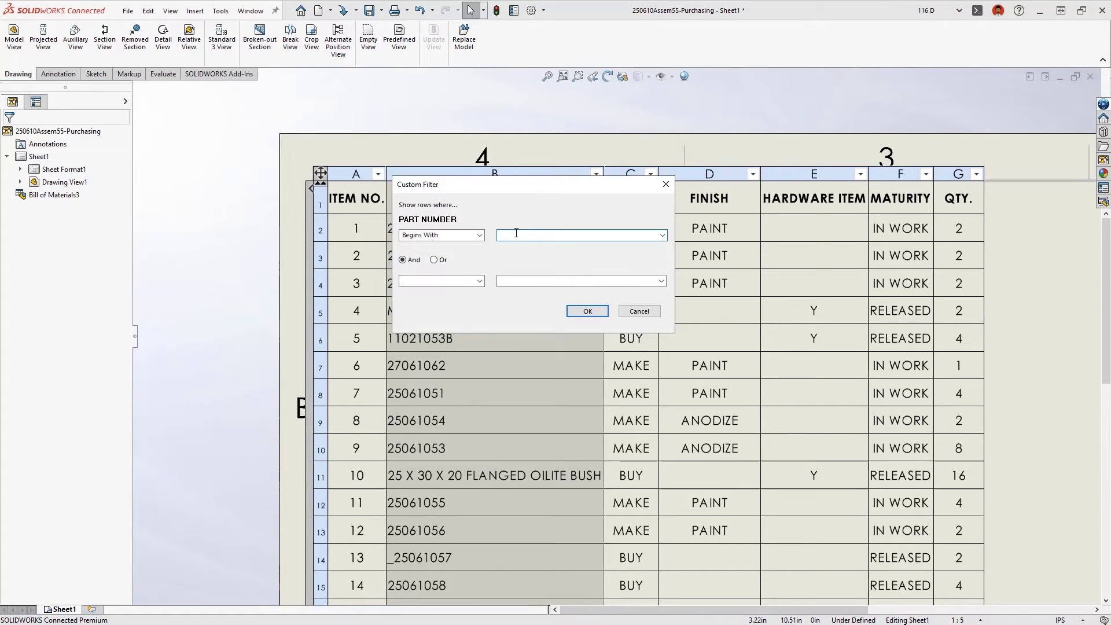
{"action": "key", "text": "Return"}
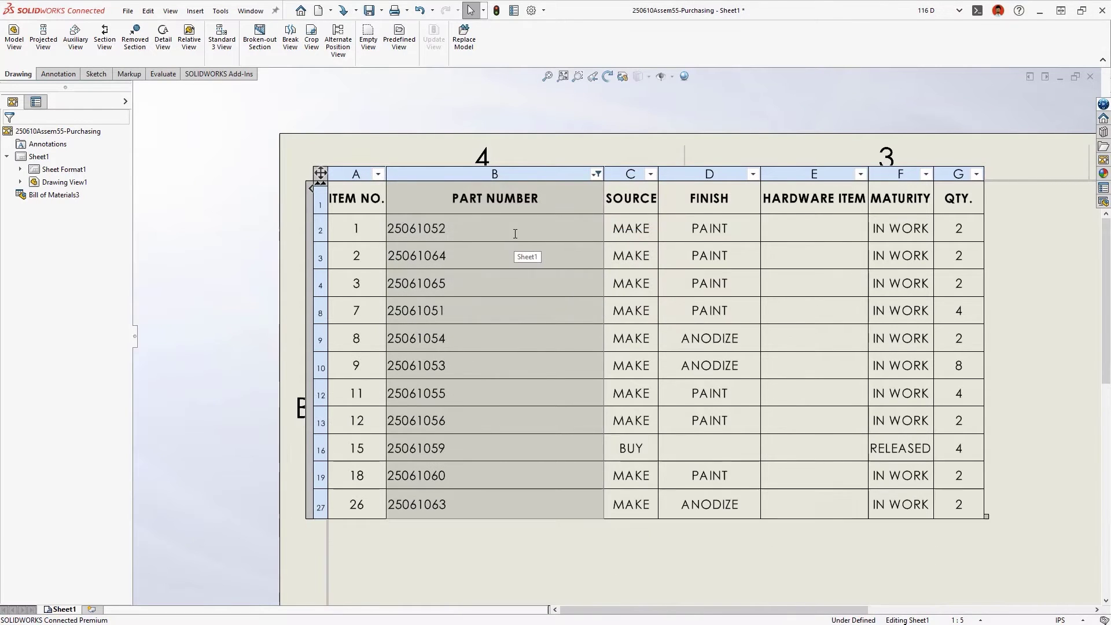
Clear all filters from the purchasing bill of materials and fit the whole sheet in view.
{"action": "right_click", "coordinate": [515, 234]}
{"action": "left_click", "coordinate": [541, 338]}
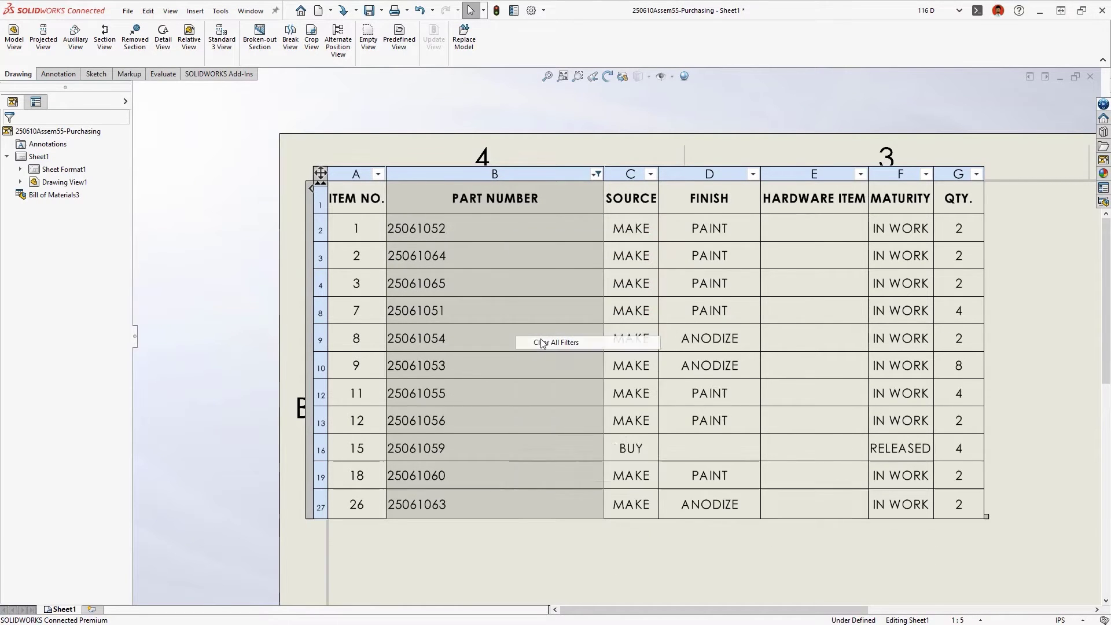
{"action": "key", "text": "Escape"}
{"action": "key", "text": "space"}
{"action": "left_click", "coordinate": [536, 325]}
{"action": "left_click", "coordinate": [536, 325]}
{"action": "key", "text": "f"}
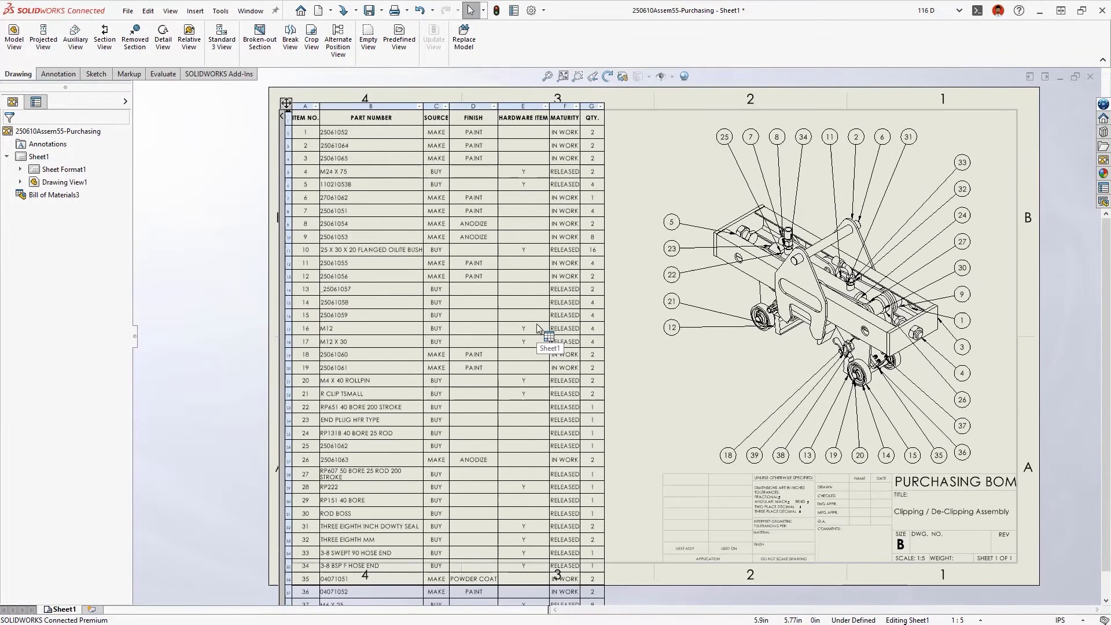
Filter the bill of materials to show only BUY rows in SOURCE and only Y rows in HARDWARE ITEM.
{"action": "left_click", "coordinate": [445, 106]}
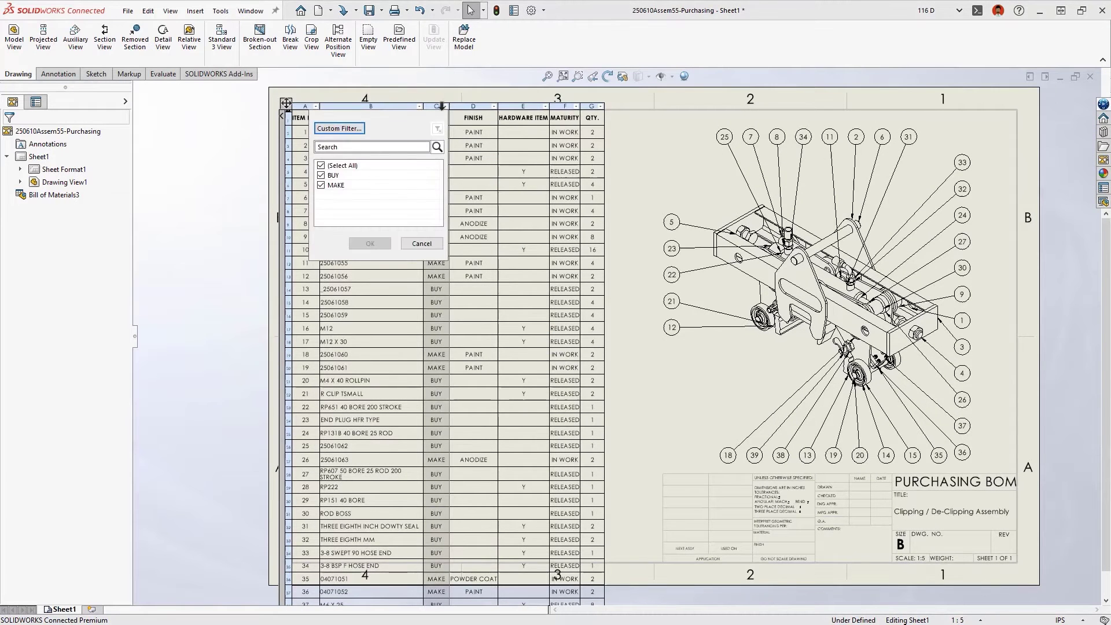
{"action": "left_click", "coordinate": [331, 188]}
{"action": "left_click", "coordinate": [370, 242]}
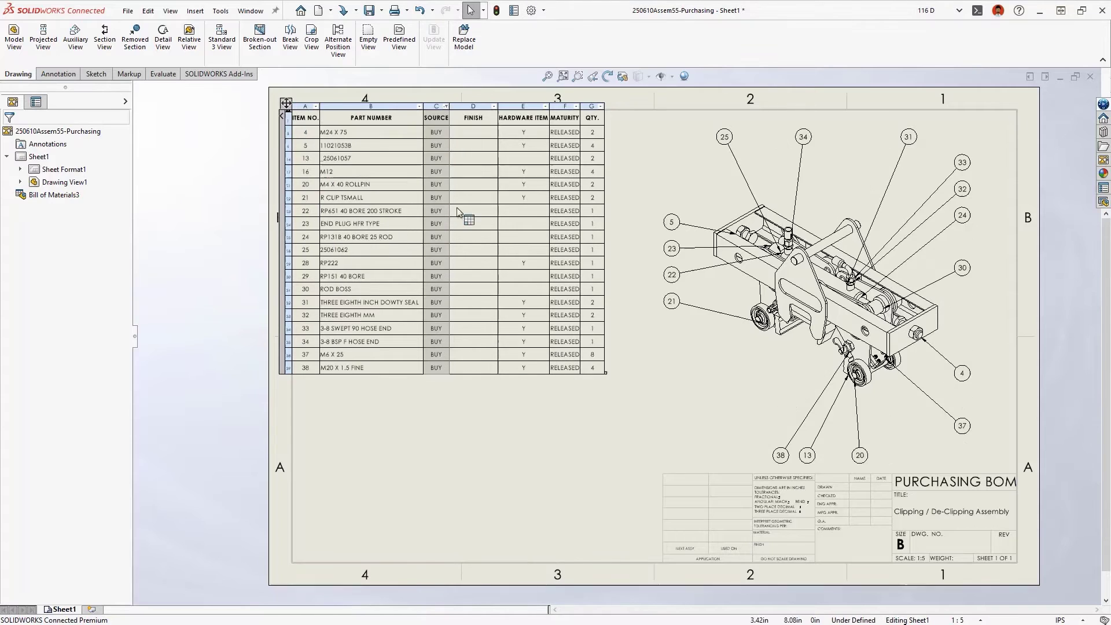
{"action": "left_click", "coordinate": [546, 106]}
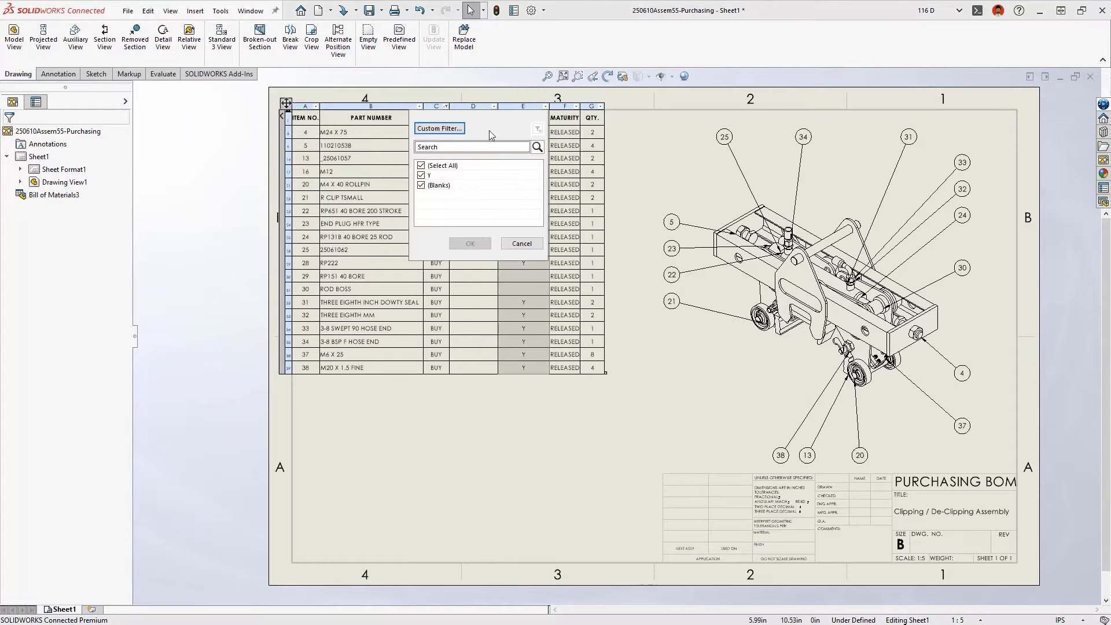
{"action": "left_click", "coordinate": [428, 185]}
{"action": "left_click", "coordinate": [469, 243]}
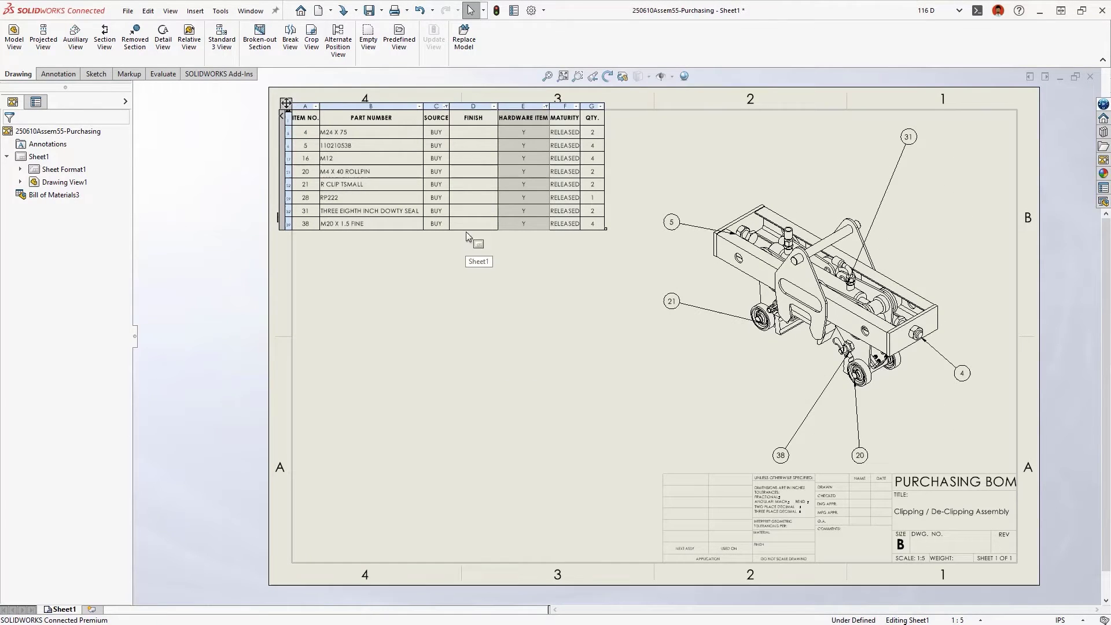
Hide the FINISH column of the purchasing bill of materials.
{"action": "right_click", "coordinate": [476, 104]}
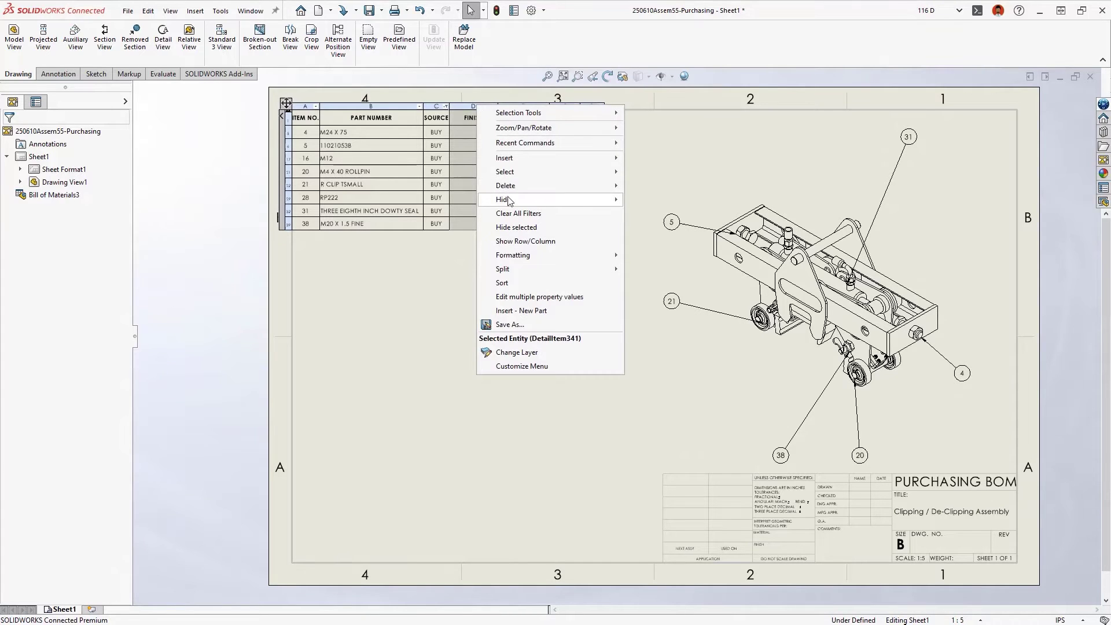
{"action": "mouse_move", "coordinate": [602, 199]}
{"action": "left_click", "coordinate": [649, 212]}
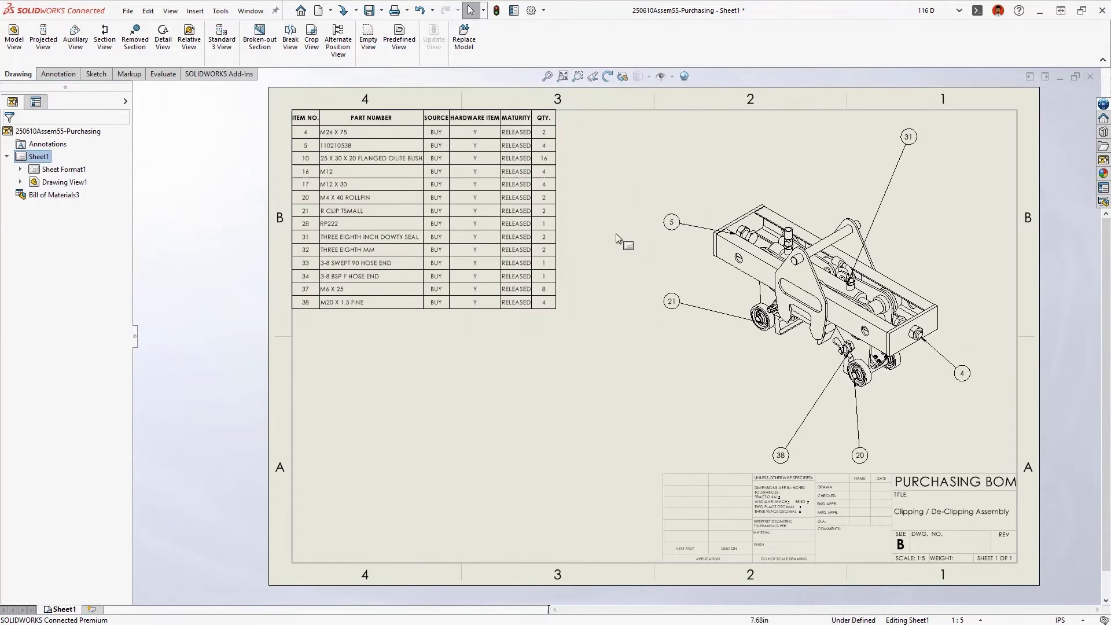
Save the filtered bill of materials as a CSV file named Purchasing BOM in the tmp folder.
{"action": "right_click", "coordinate": [530, 257]}
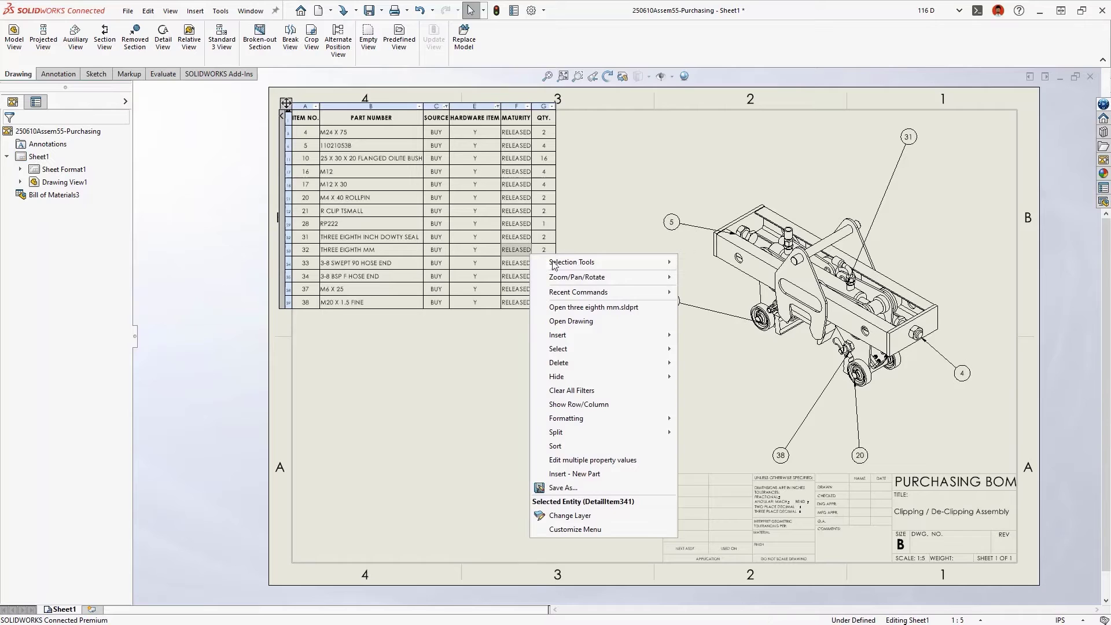
{"action": "left_click", "coordinate": [544, 486]}
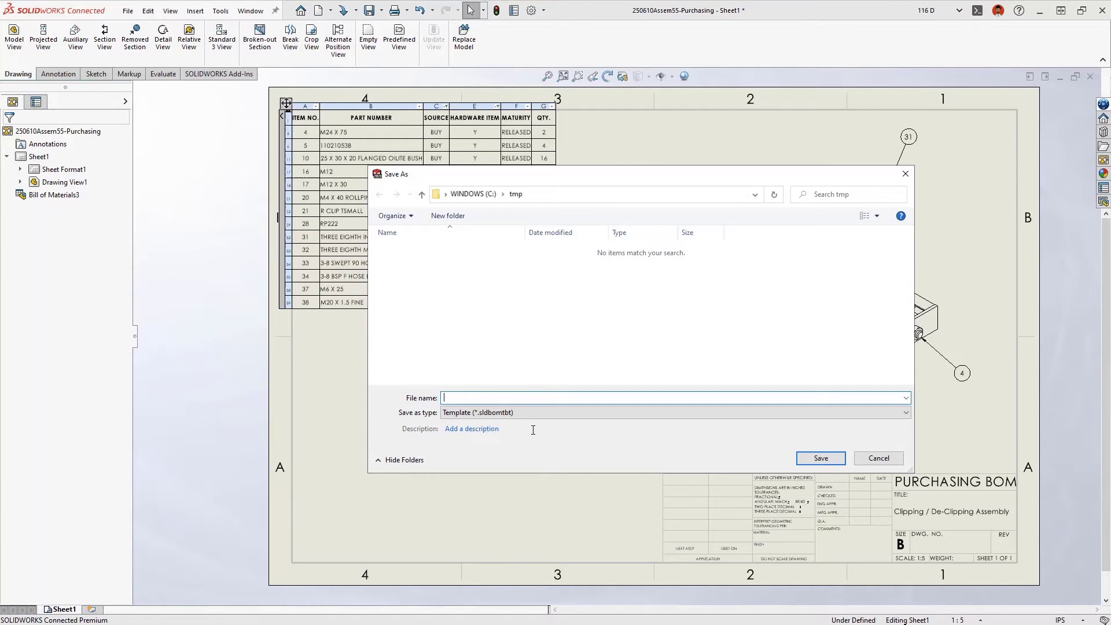
{"action": "left_click", "coordinate": [524, 412]}
{"action": "left_click", "coordinate": [513, 458]}
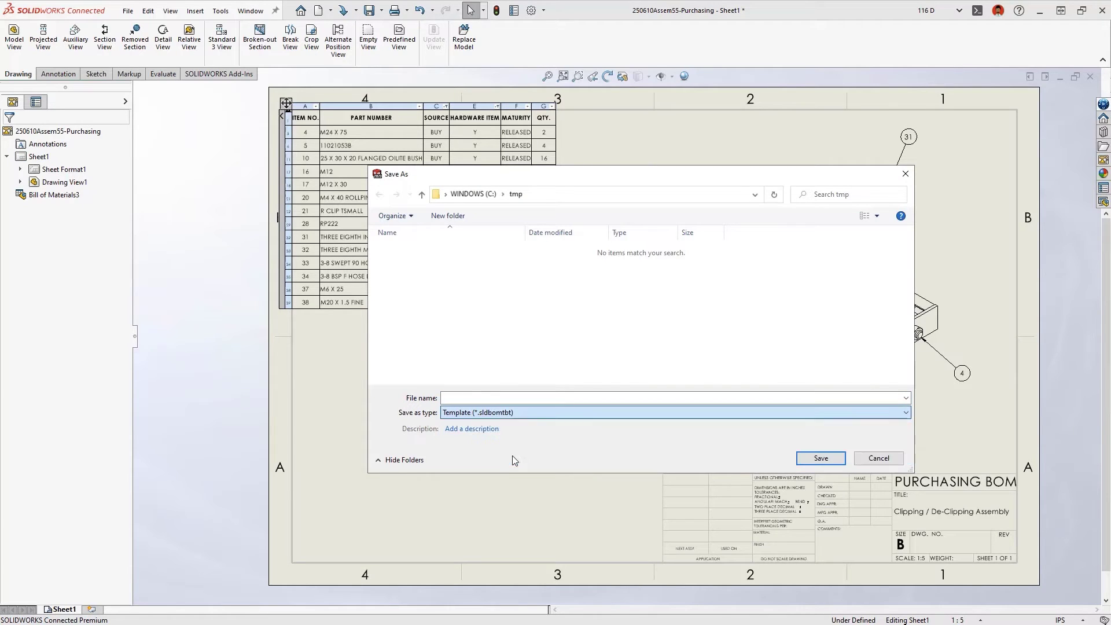
{"action": "left_click", "coordinate": [496, 398]}
{"action": "type", "text": "Purchasing BOM"}
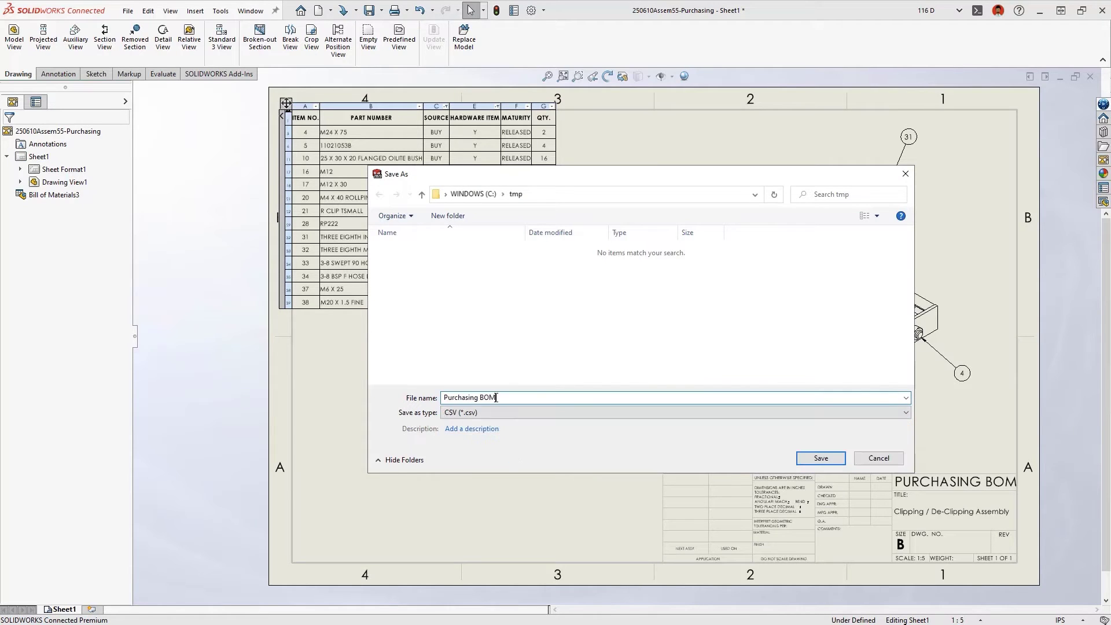
{"action": "left_click", "coordinate": [812, 460]}
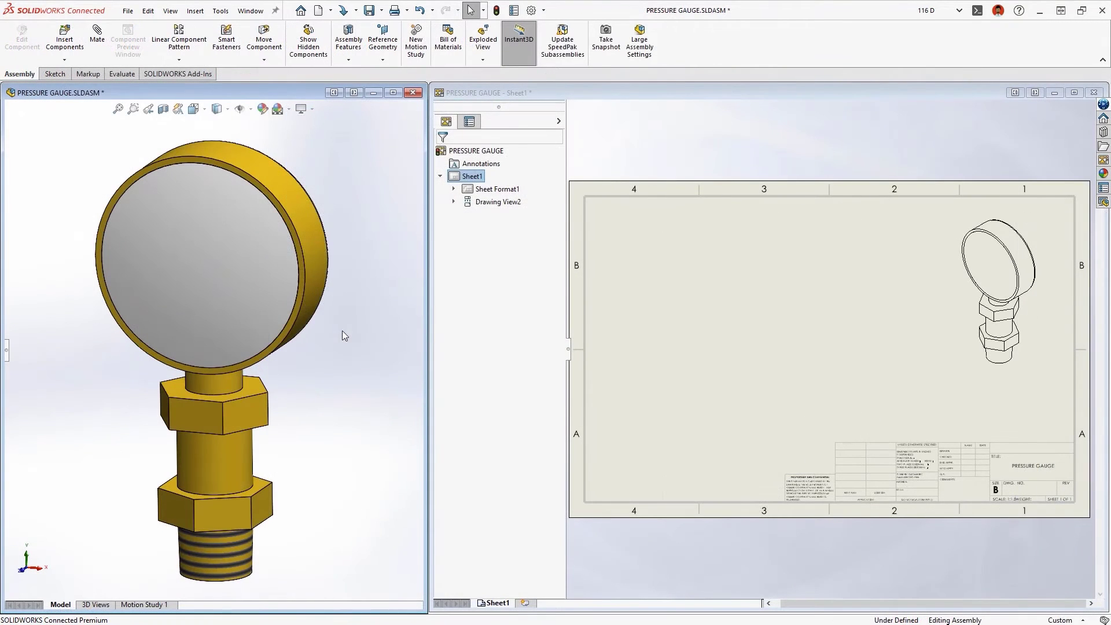
Make the pressure gauge's glass transparent in the assembly and enable seeing through transparent components in its isometric drawing view.
{"action": "left_click", "coordinate": [294, 313]}
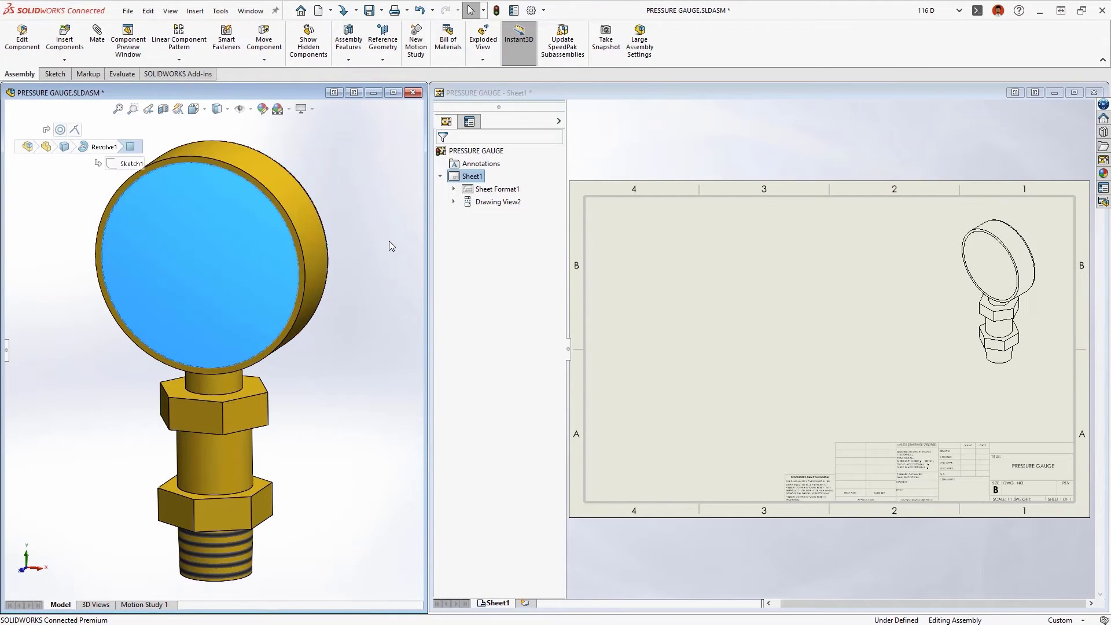
{"action": "left_click", "coordinate": [390, 242]}
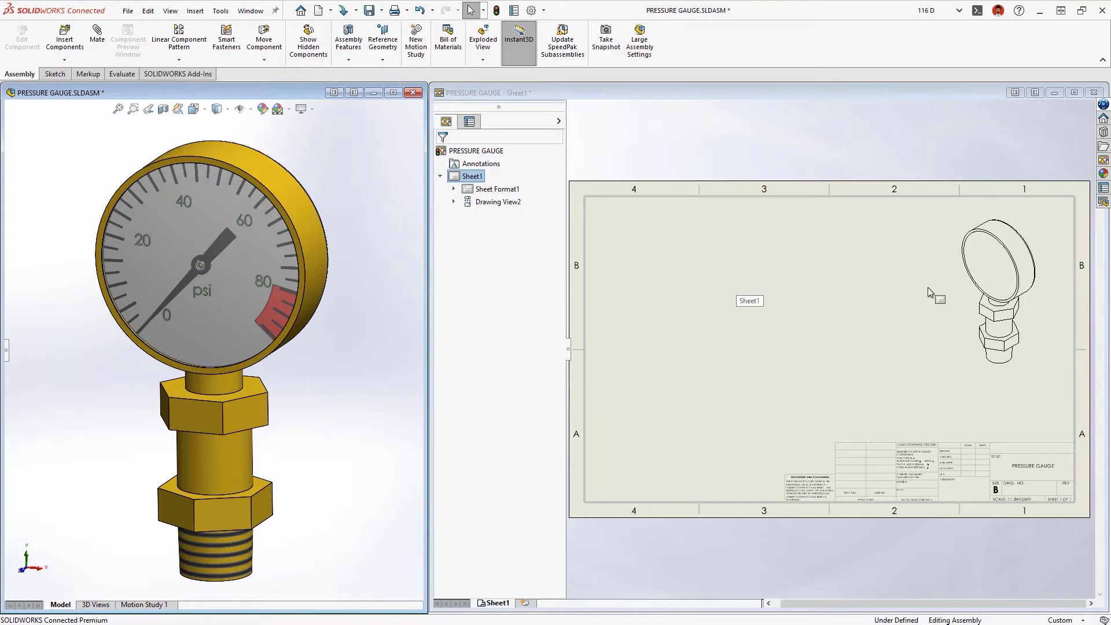
{"action": "left_click", "coordinate": [963, 298]}
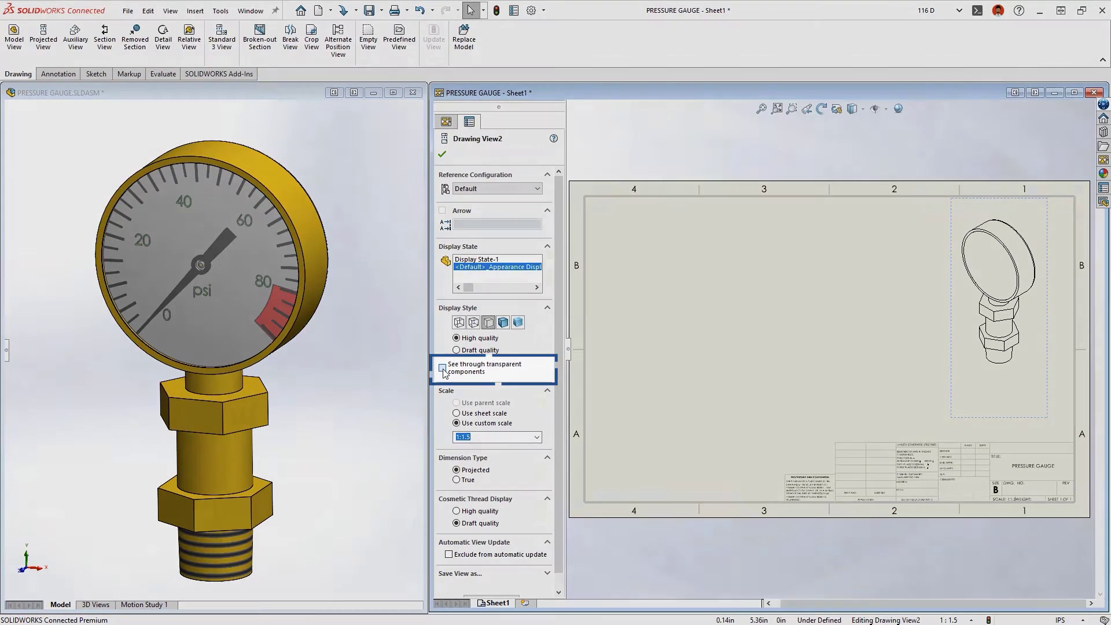
{"action": "left_click", "coordinate": [443, 369]}
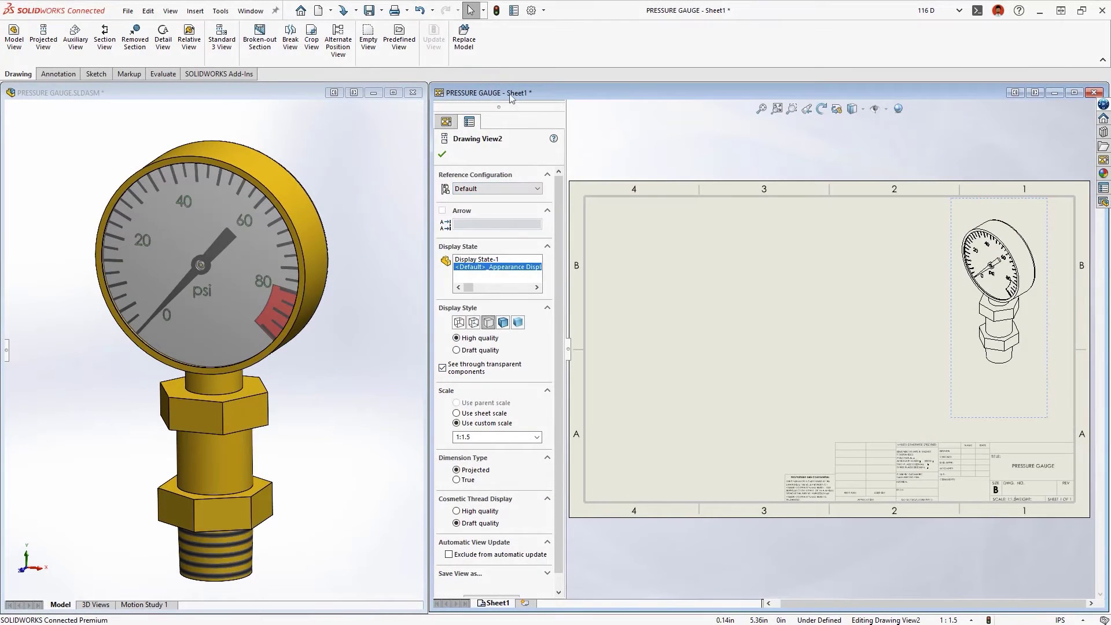
Enable See through transparent components in HLR/HLV in the pressure gauge drawing's detailing properties.
{"action": "left_click", "coordinate": [531, 10]}
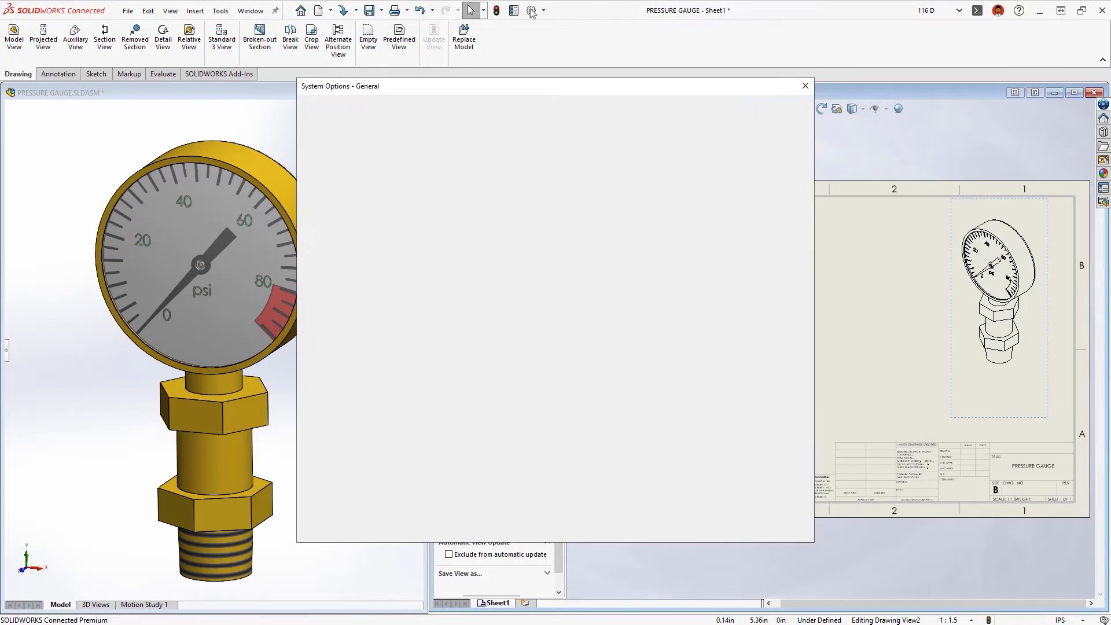
{"action": "left_click", "coordinate": [394, 107]}
{"action": "left_click", "coordinate": [323, 217]}
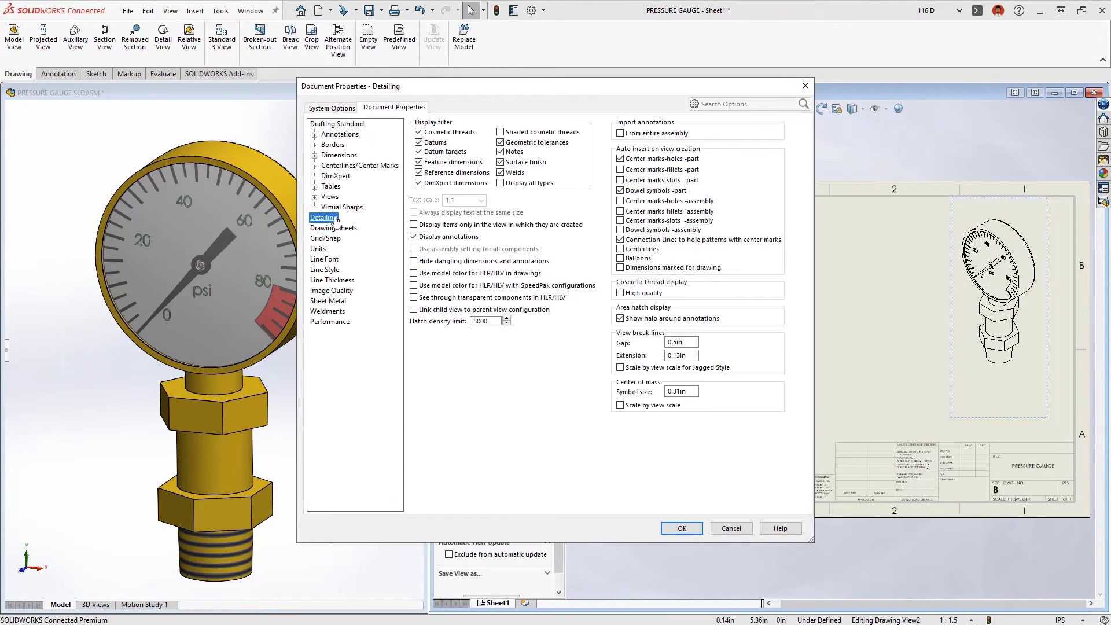
{"action": "left_click", "coordinate": [413, 298]}
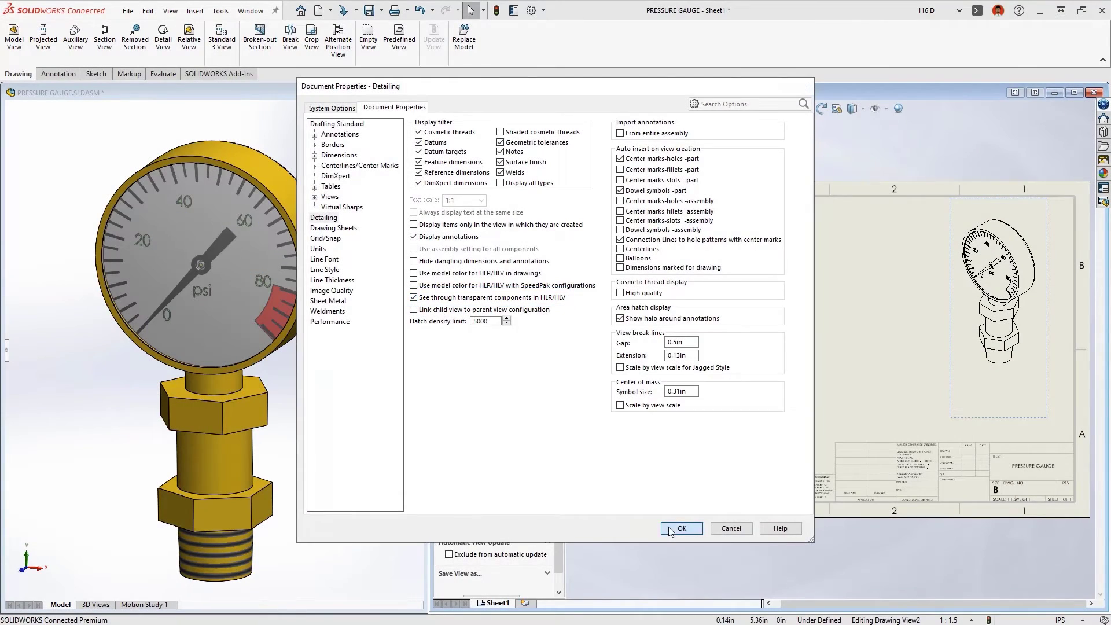
{"action": "left_click", "coordinate": [681, 528]}
Place the gauge's Front view on the sheet with a projected top view above it.
{"action": "left_click", "coordinate": [1102, 161]}
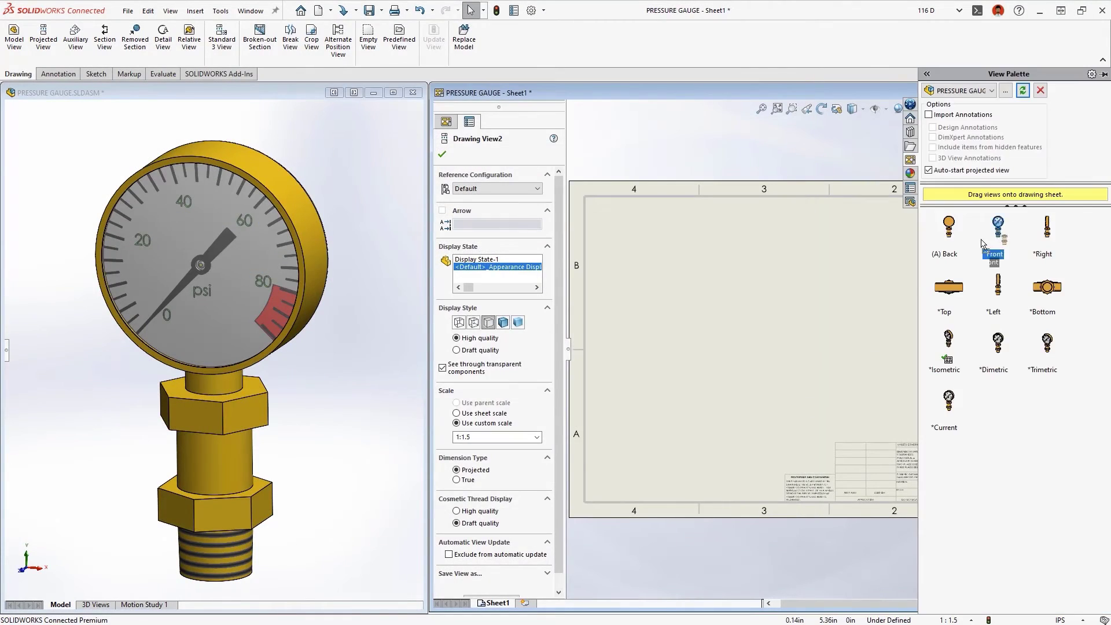
{"action": "left_click_drag", "start_coordinate": [981, 243], "coordinate": [684, 392]}
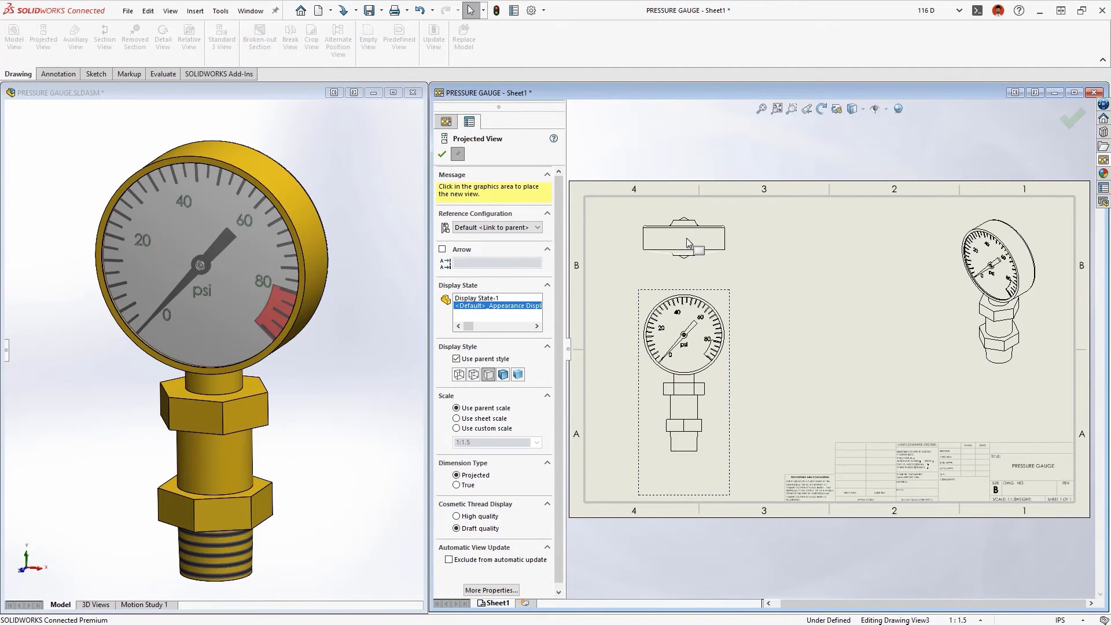
{"action": "left_click", "coordinate": [687, 242]}
{"action": "left_click", "coordinate": [793, 230]}
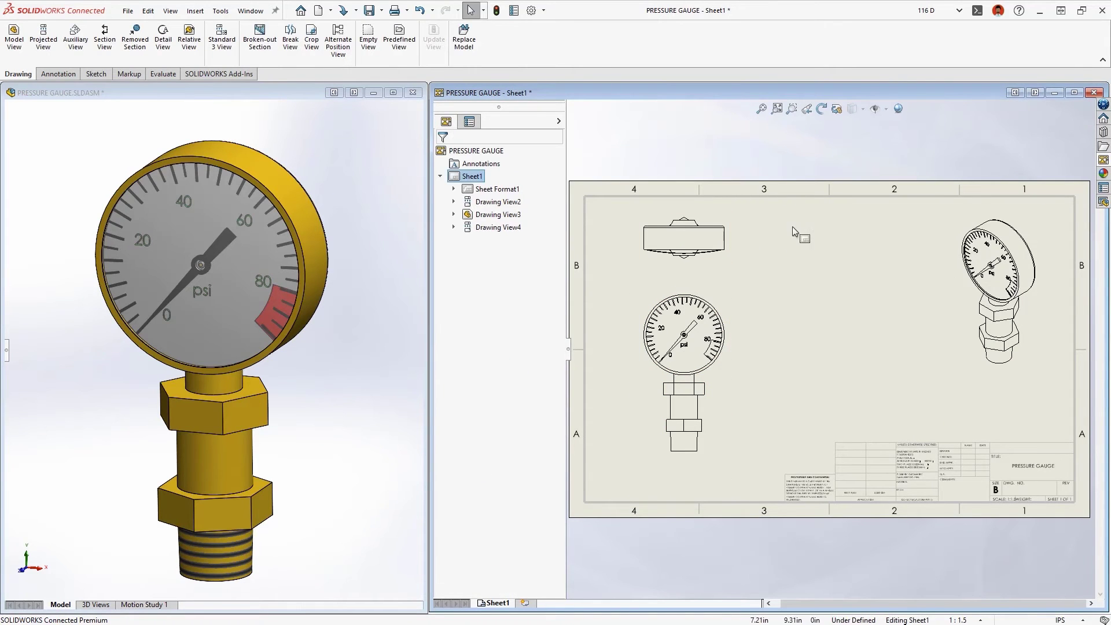
{"action": "double_click", "coordinate": [828, 94]}
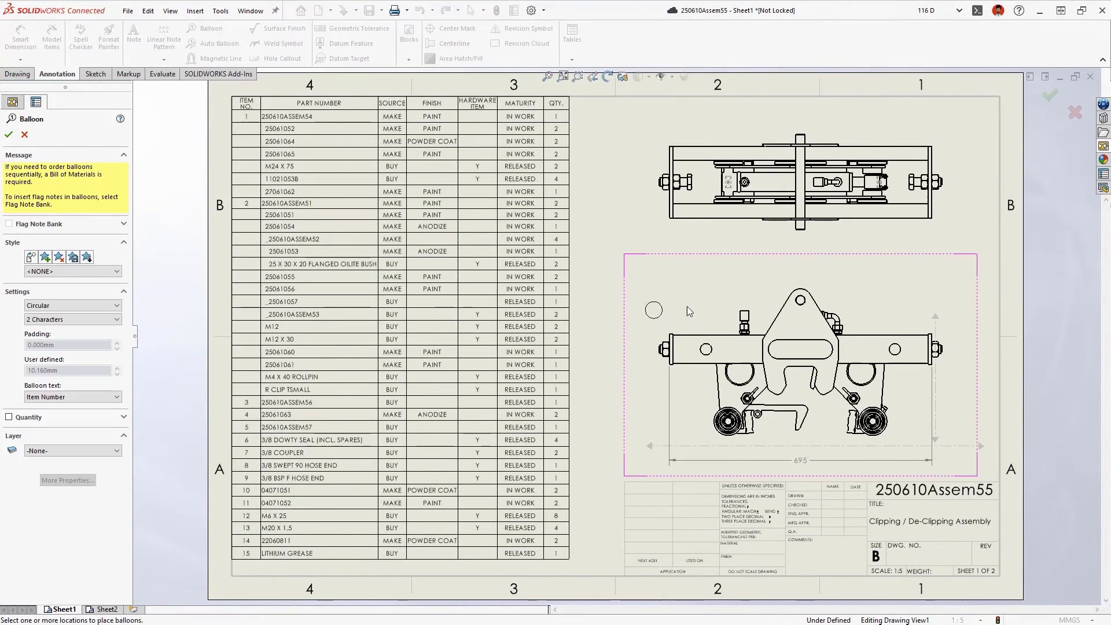
Add a circular item-number balloon to the attachment plate in the front view of the 250610Assem55 drawing.
{"action": "left_click", "coordinate": [779, 312]}
{"action": "left_click", "coordinate": [676, 270]}
{"action": "key", "text": "Escape"}
Restore the overridden FINISH value of part 25061064 to PAINT in the bill of materials.
{"action": "left_click", "coordinate": [427, 140]}
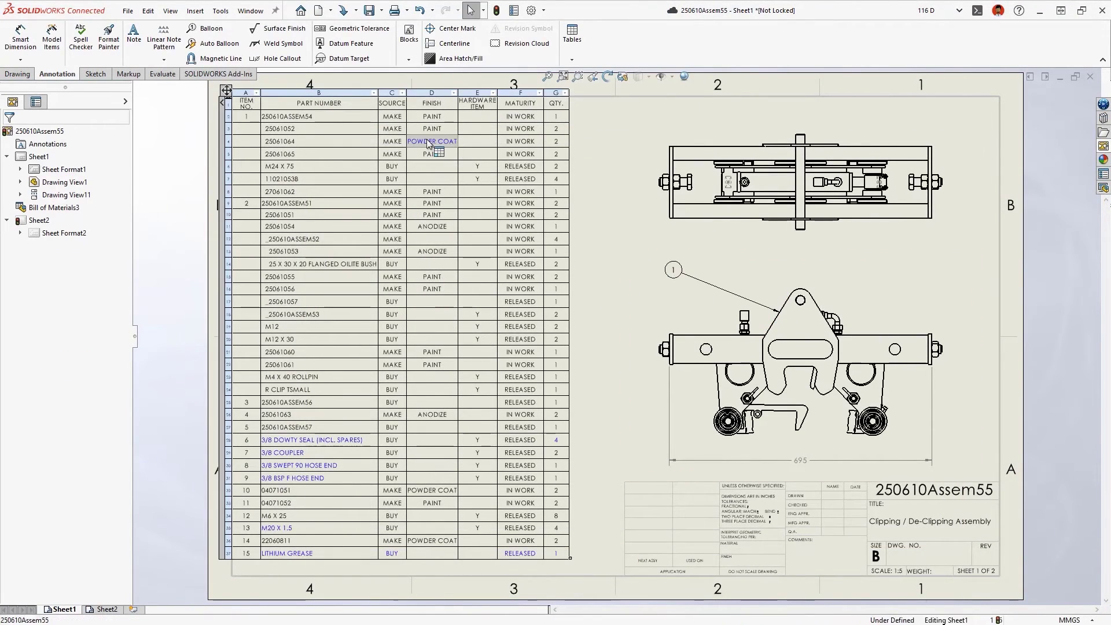
{"action": "right_click", "coordinate": [427, 143]}
{"action": "left_click", "coordinate": [442, 290]}
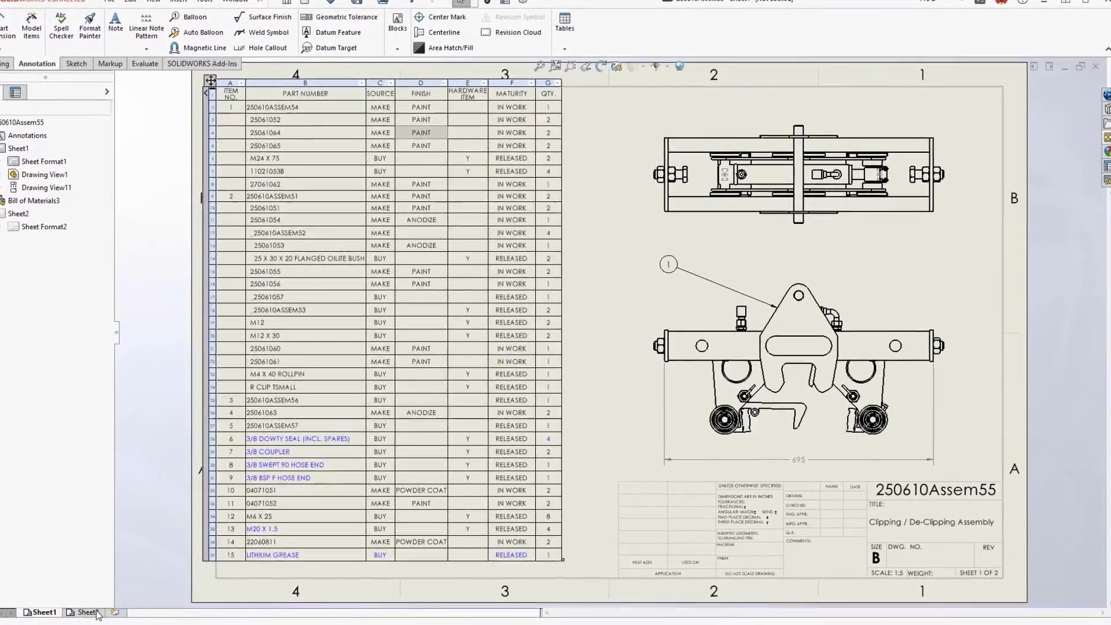
Place the attachment plate's front view on Sheet2 with a projected side view beside it.
{"action": "left_click", "coordinate": [96, 614]}
{"action": "left_click", "coordinate": [1108, 137]}
{"action": "left_click_drag", "start_coordinate": [956, 220], "coordinate": [425, 319]}
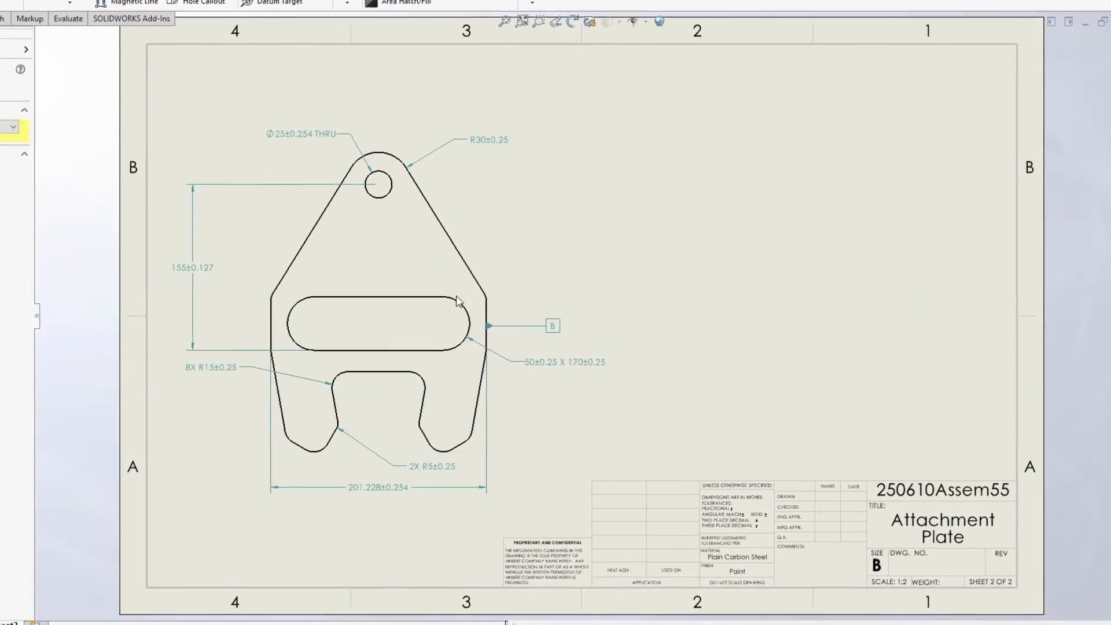
{"action": "left_click", "coordinate": [773, 300]}
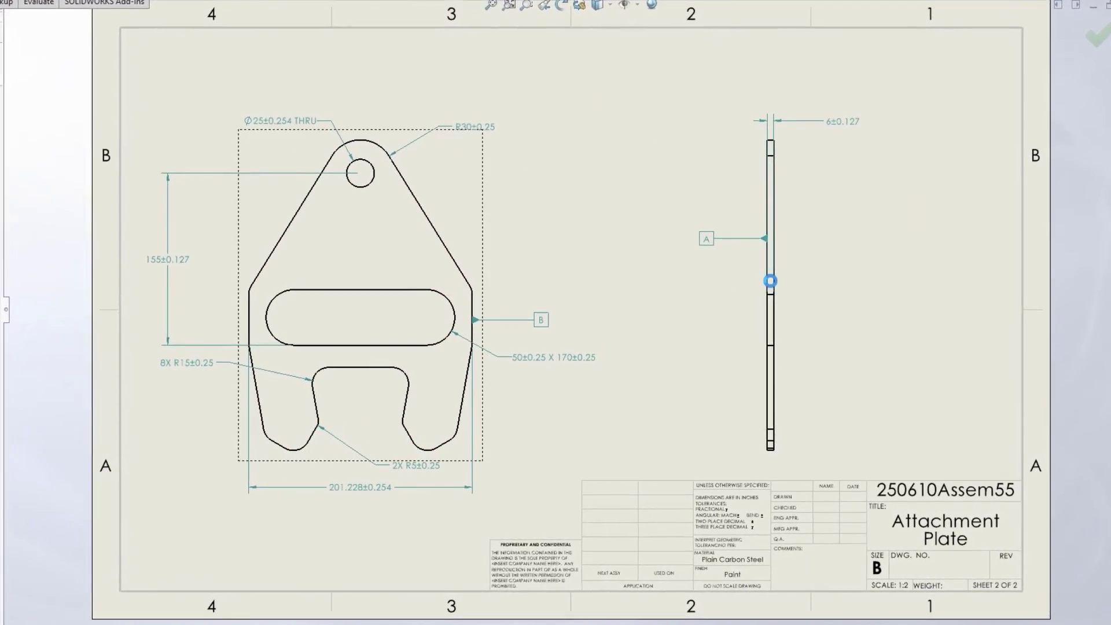
Attach a position tolerance of .05 at maximum material condition with a 0.01 max tolerance to the plate's slot.
{"action": "left_click", "coordinate": [444, 300]}
{"action": "left_click", "coordinate": [533, 194]}
{"action": "left_click", "coordinate": [612, 283]}
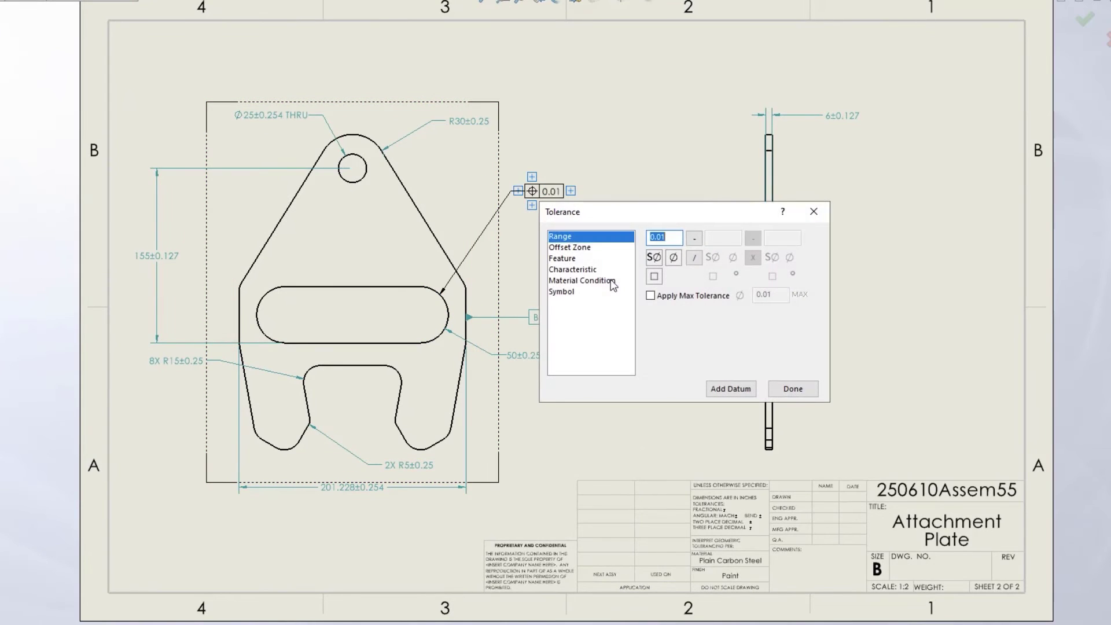
{"action": "left_click", "coordinate": [651, 297]}
{"action": "left_click", "coordinate": [582, 281]}
{"action": "left_click", "coordinate": [654, 241]}
{"action": "left_click", "coordinate": [570, 237]}
Add datum A with the translation modifier to the slot's position tolerance.
{"action": "left_click", "coordinate": [731, 391]}
{"action": "type", "text": "A"}
{"action": "left_click", "coordinate": [678, 350]}
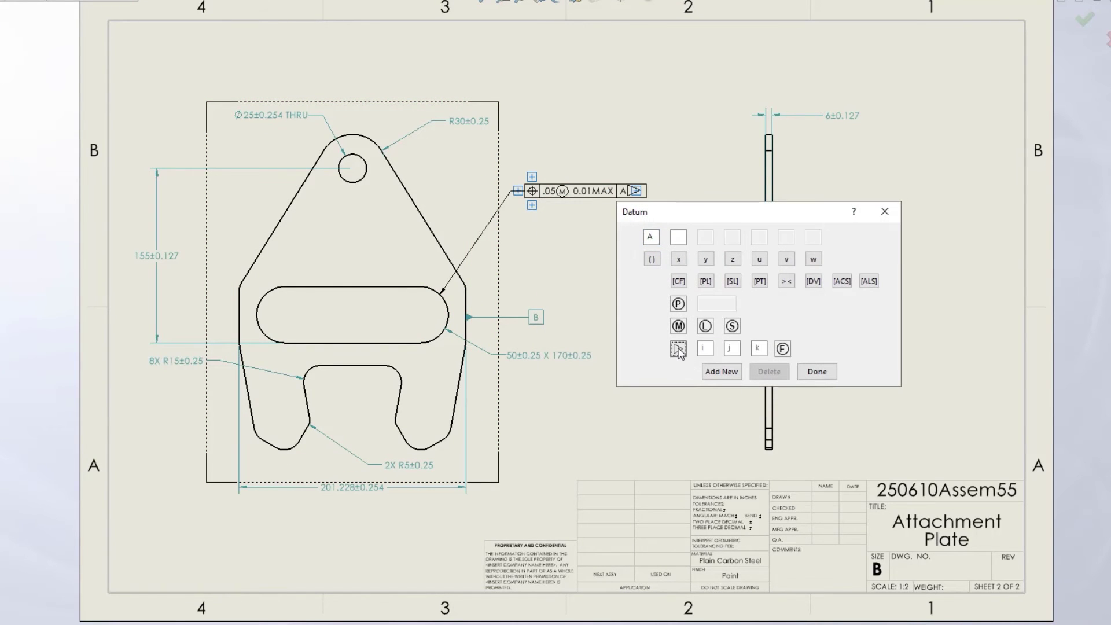
{"action": "key", "text": "Return"}
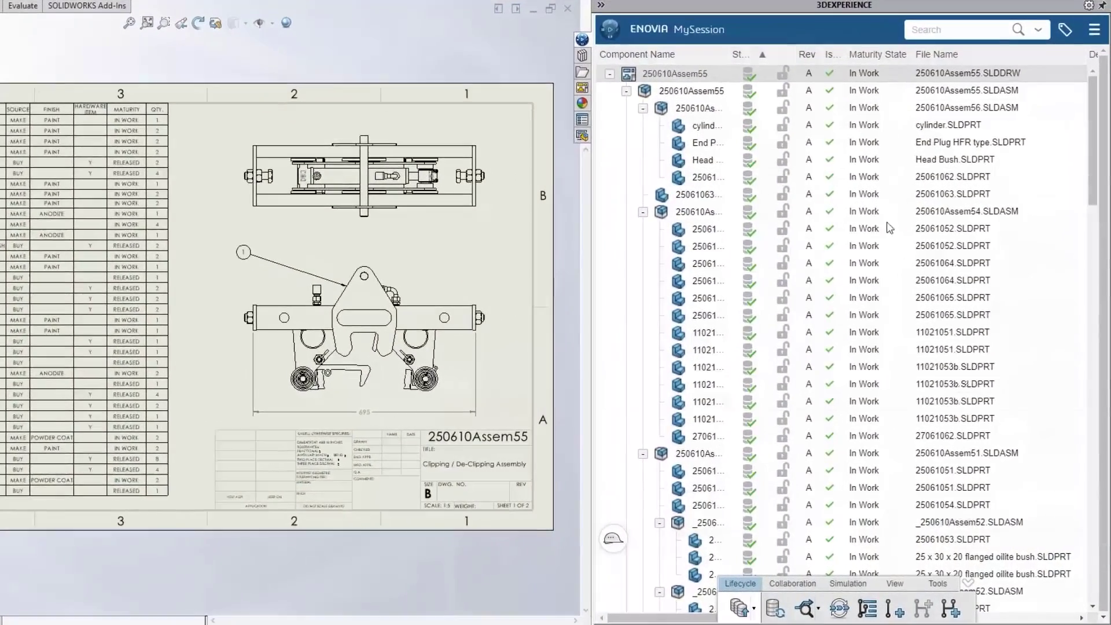
Change the maturity state of the 250610Assem55 drawing to Frozen.
{"action": "left_click", "coordinate": [839, 608]}
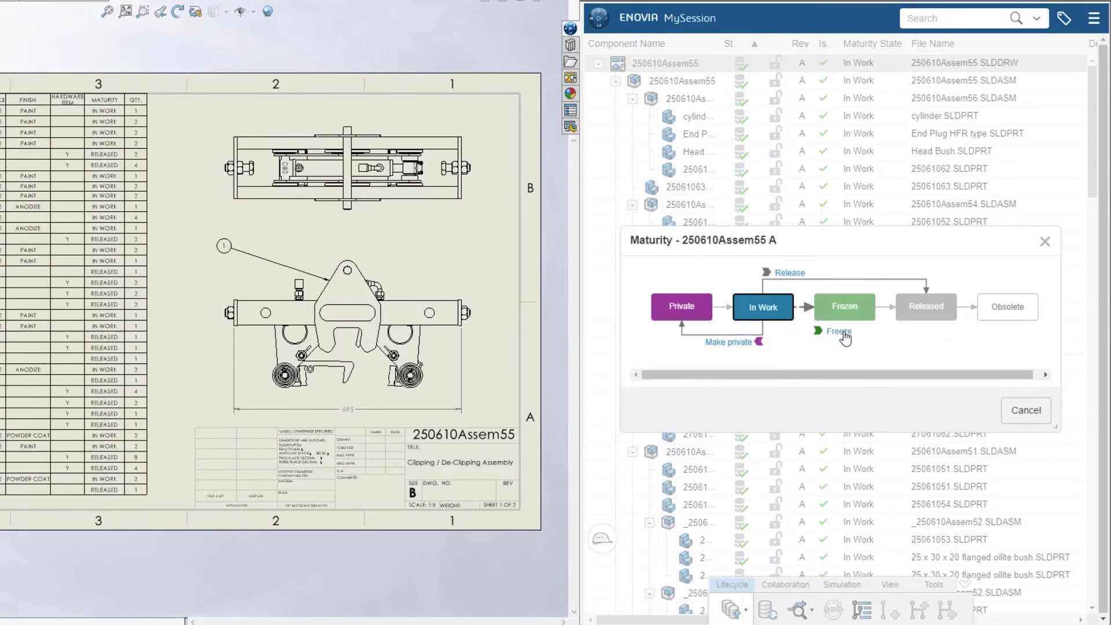
{"action": "left_click", "coordinate": [840, 332]}
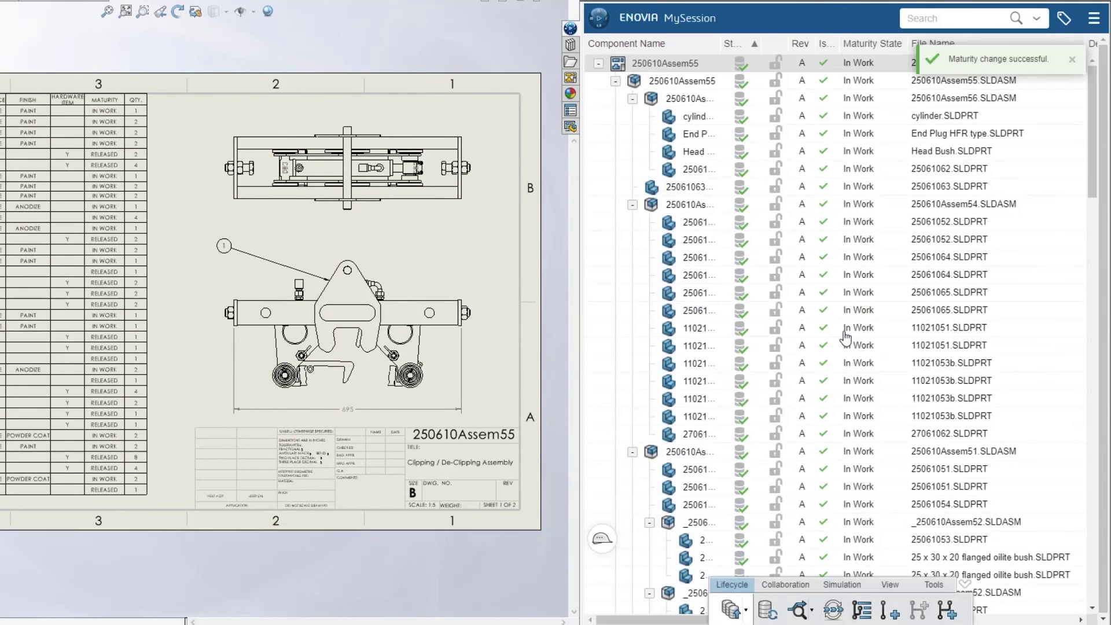
Open the drawing's comments and reply "Done!" to the request to prepare the drawing for release.
{"action": "left_click", "coordinate": [888, 585]}
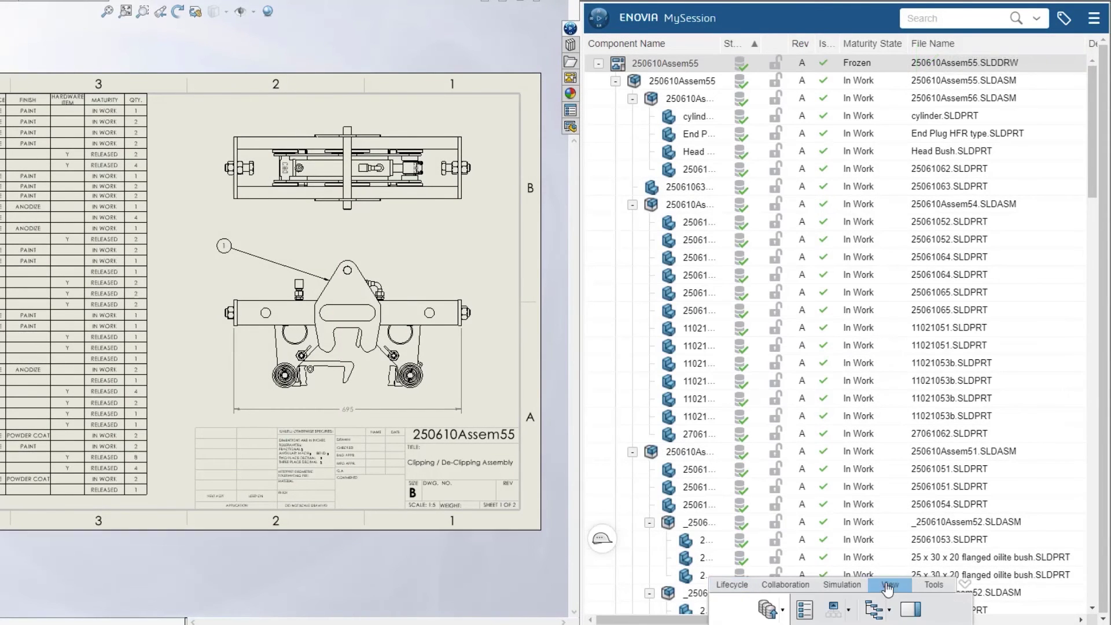
{"action": "left_click", "coordinate": [908, 612]}
{"action": "left_click", "coordinate": [1010, 136]}
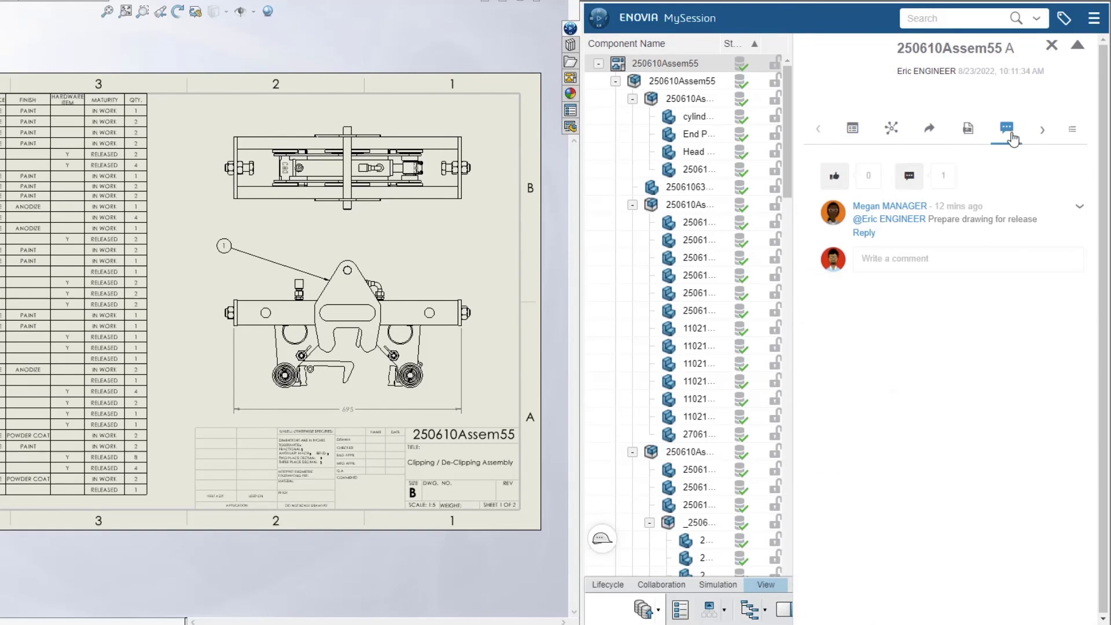
{"action": "left_click", "coordinate": [859, 233]}
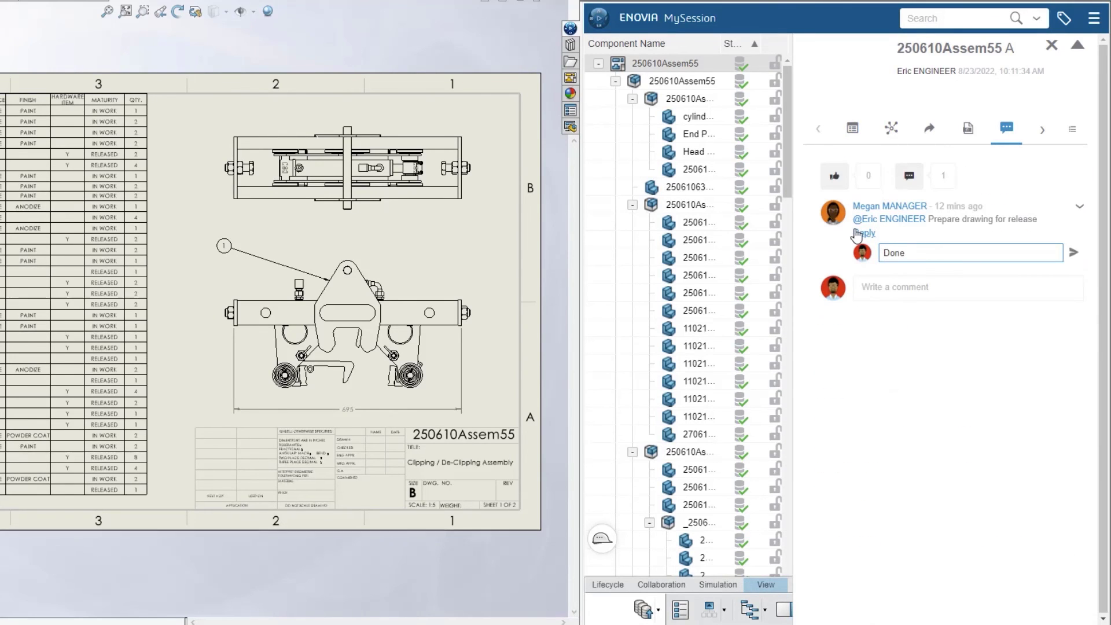
{"action": "left_click", "coordinate": [1074, 256]}
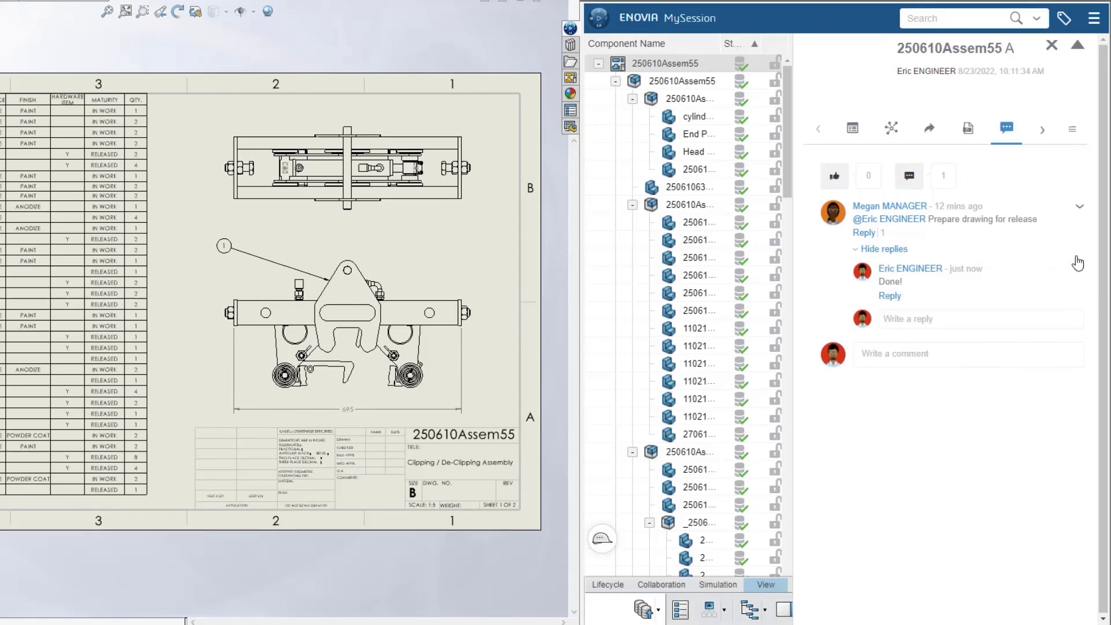